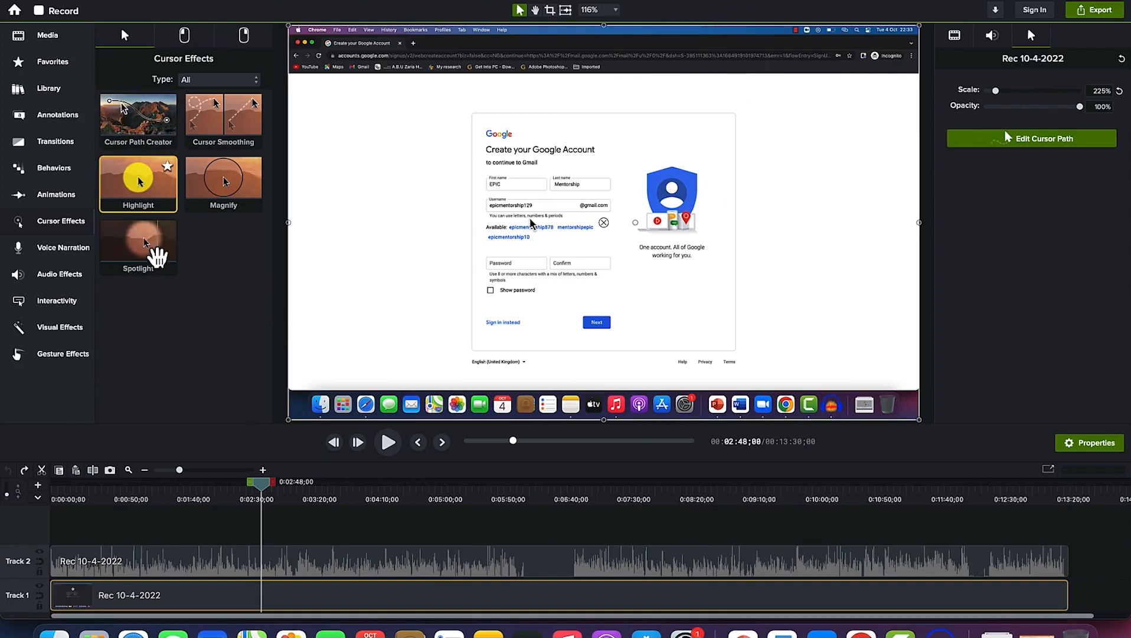
Step: Apply the Highlight cursor effect to the Rec 10-4-2022 screen recording on Track 1
{"action": "left_click", "coordinate": [53, 39]}
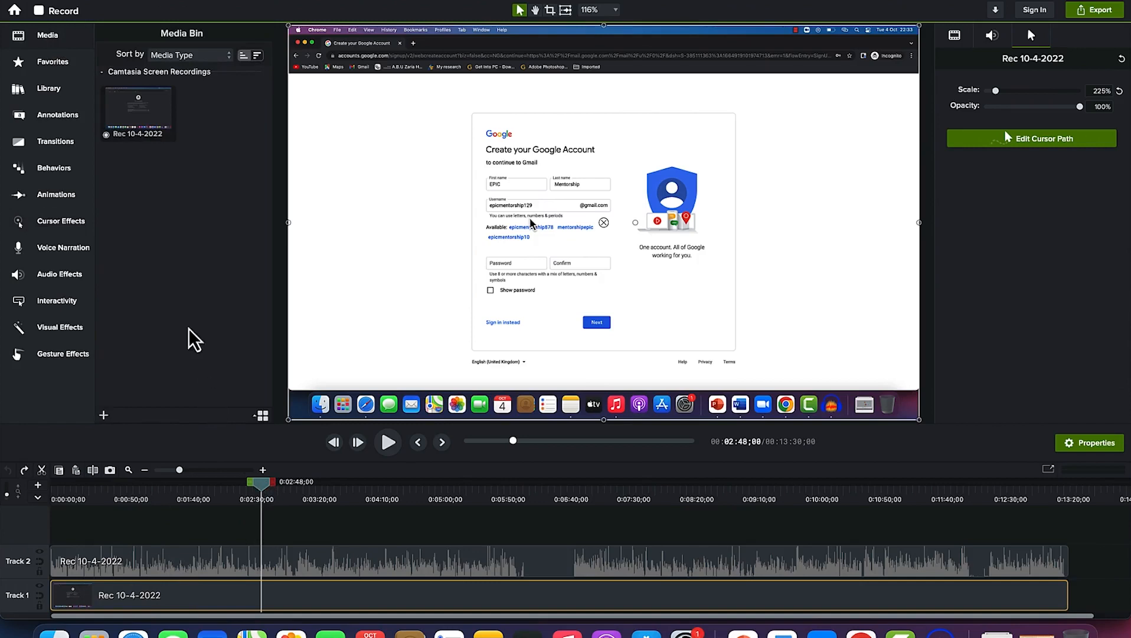
{"action": "left_click", "coordinate": [70, 224]}
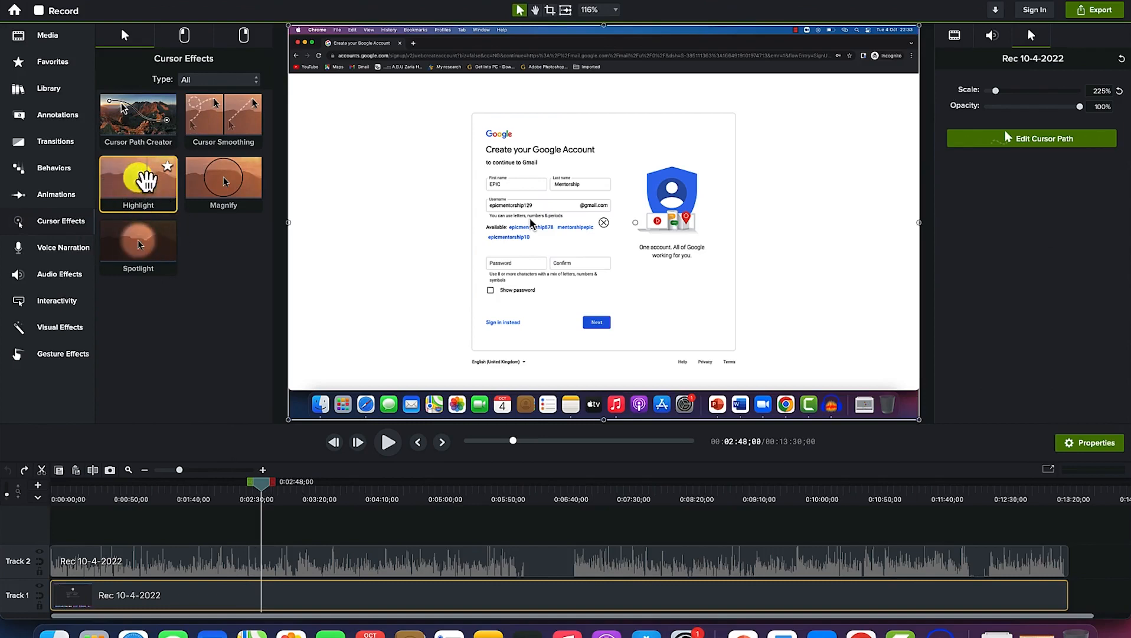
{"action": "mouse_move", "coordinate": [257, 484]}
{"action": "left_mouse_down"}
{"action": "mouse_move", "coordinate": [286, 486]}
{"action": "mouse_move", "coordinate": [228, 484]}
{"action": "mouse_move", "coordinate": [280, 486]}
{"action": "mouse_move", "coordinate": [265, 483]}
{"action": "left_mouse_up"}
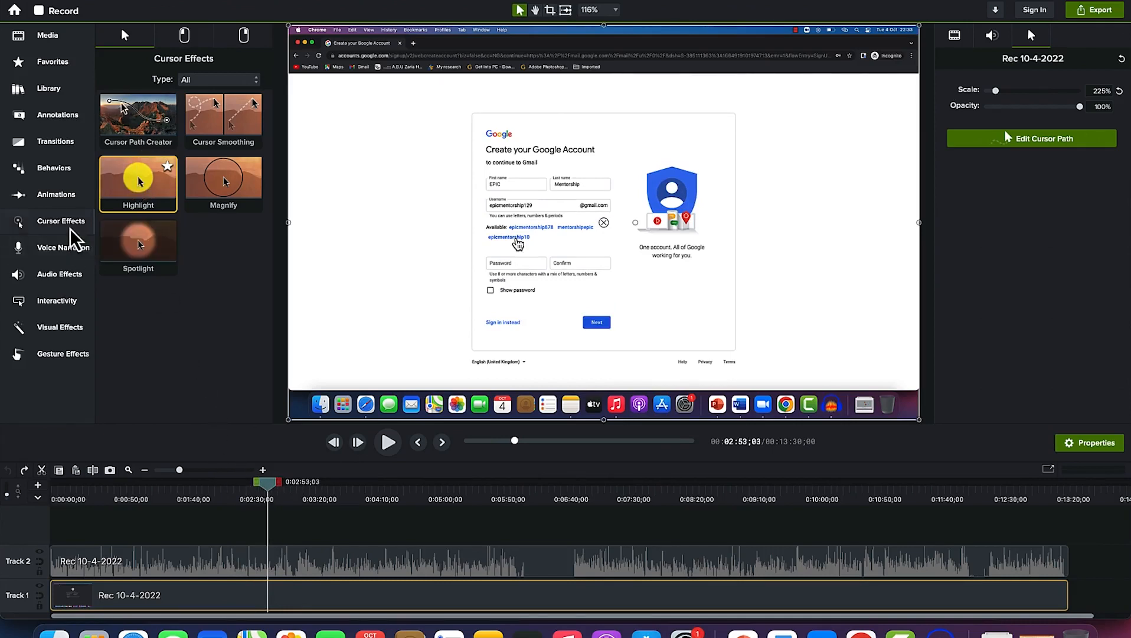
{"action": "left_click_drag", "start_coordinate": [128, 192], "coordinate": [186, 599]}
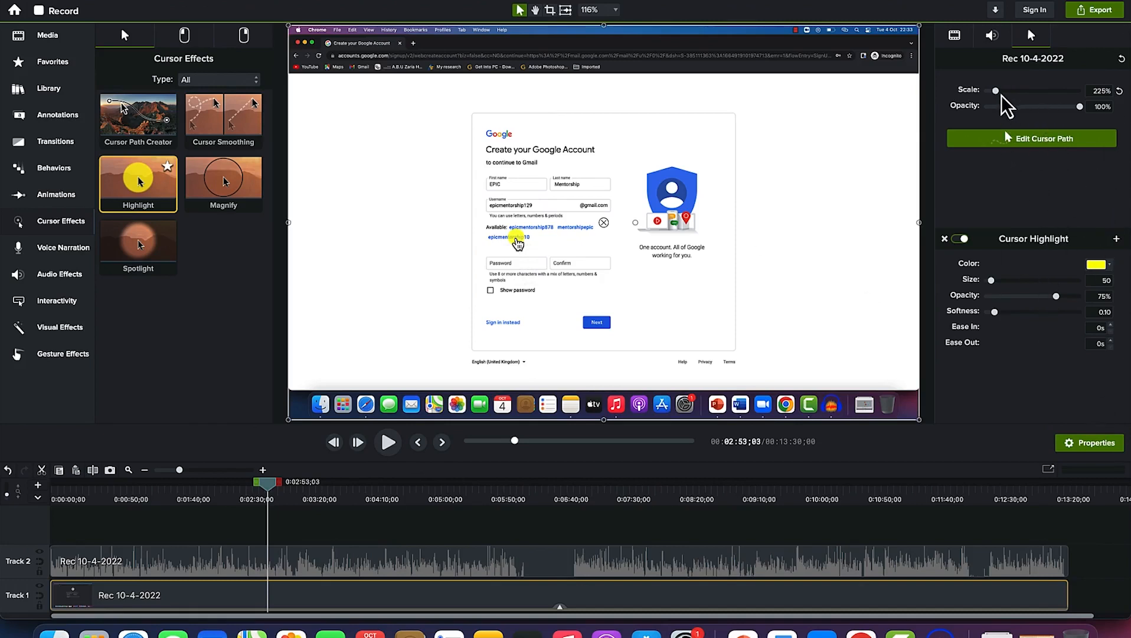
Step: Set the cursor scale to 290% and its opacity to 93%, and change the highlight colour to purple (RGB 109, 0, 255)
{"action": "mouse_move", "coordinate": [999, 94]}
{"action": "left_mouse_down"}
{"action": "mouse_move", "coordinate": [1027, 98]}
{"action": "mouse_move", "coordinate": [1002, 99]}
{"action": "left_mouse_up"}
{"action": "mouse_move", "coordinate": [1082, 108]}
{"action": "left_mouse_down"}
{"action": "mouse_move", "coordinate": [1018, 104]}
{"action": "mouse_move", "coordinate": [1075, 100]}
{"action": "left_mouse_up"}
{"action": "left_click", "coordinate": [1109, 266]}
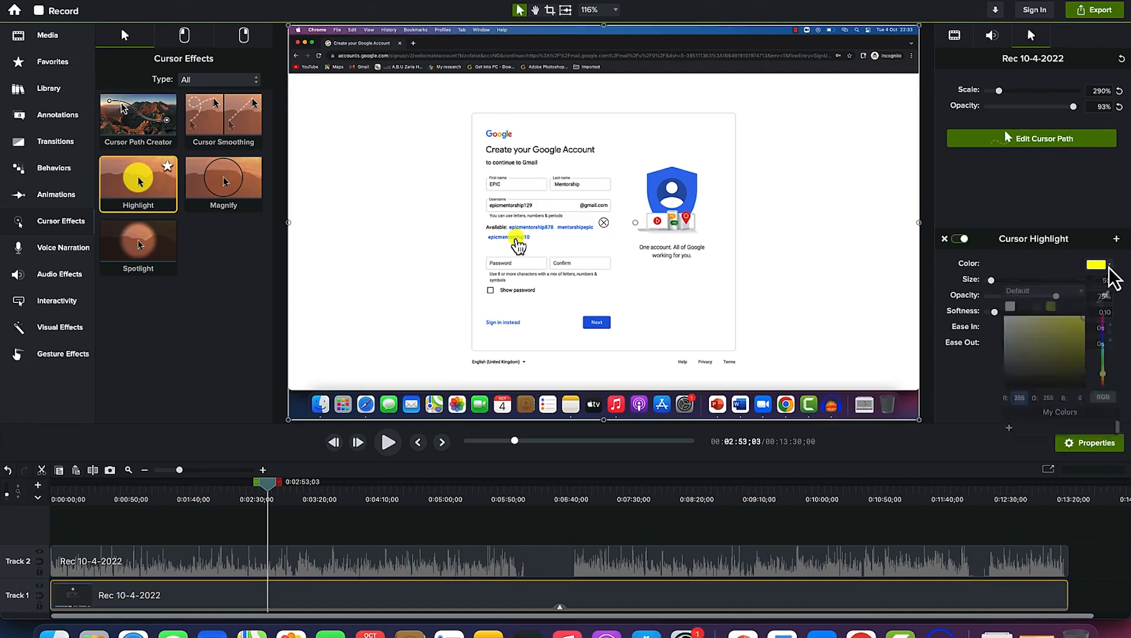
{"action": "left_click", "coordinate": [1103, 342]}
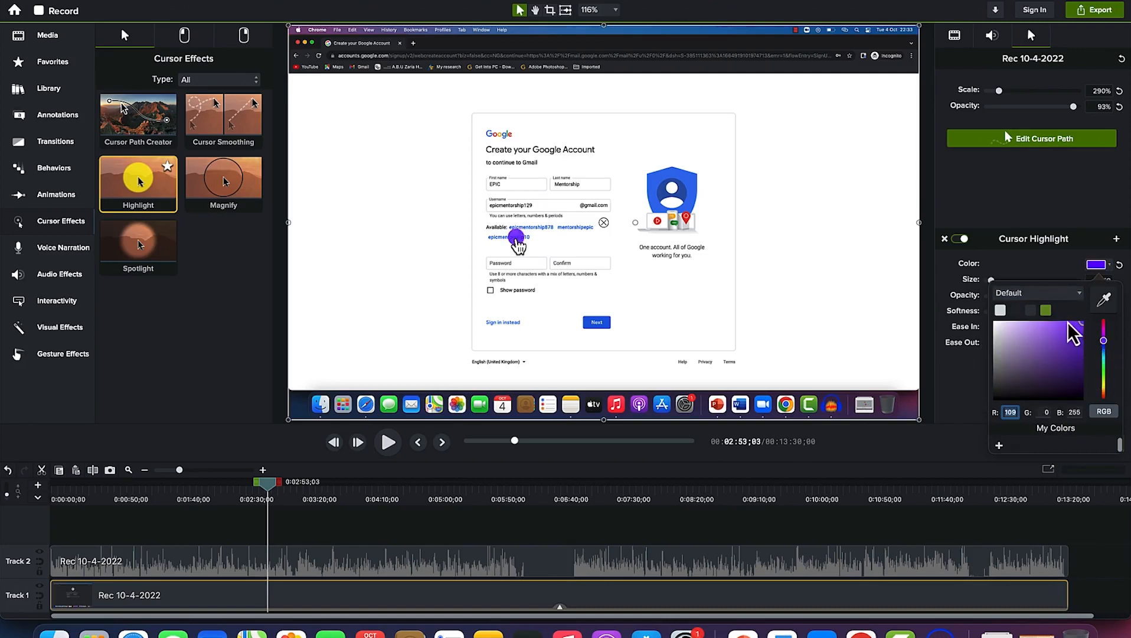
{"action": "left_click", "coordinate": [1050, 300]}
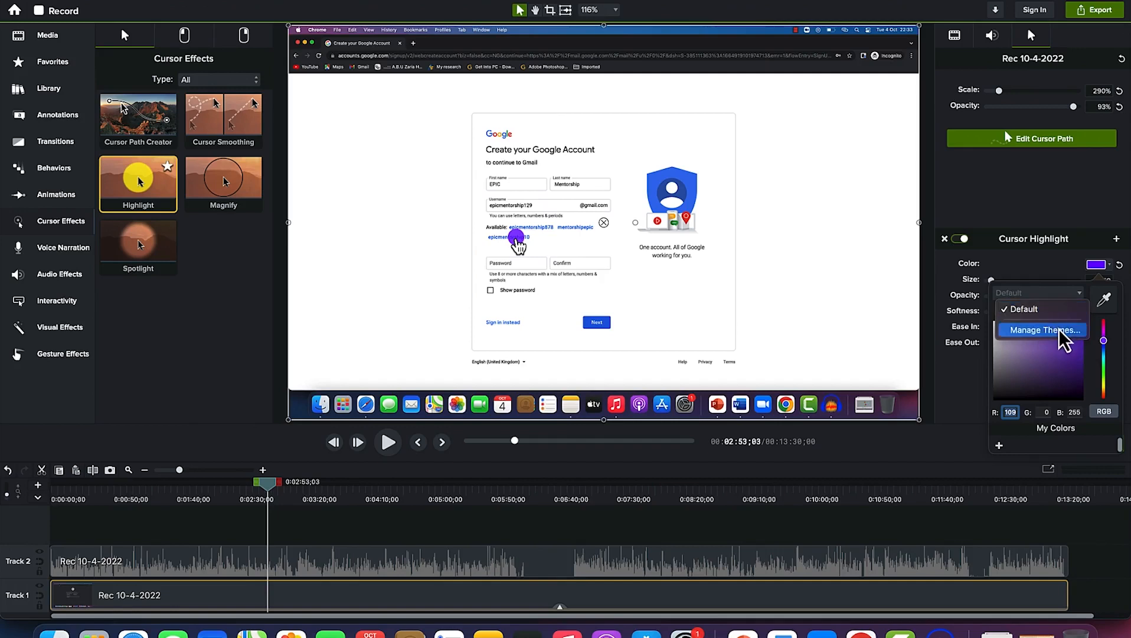
{"action": "left_click", "coordinate": [1042, 273]}
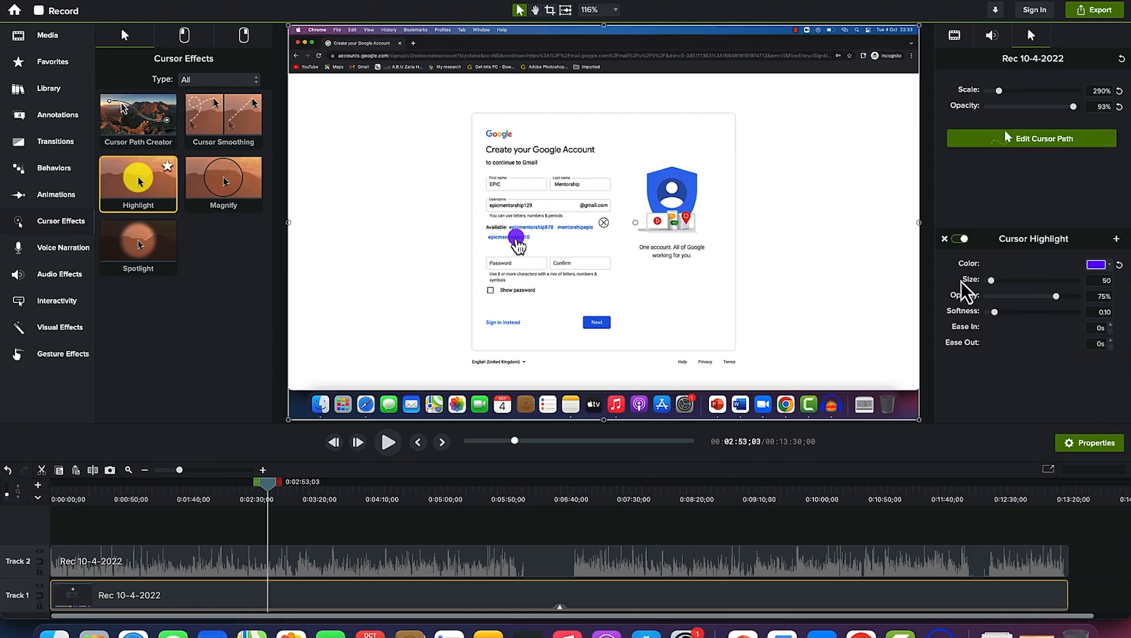
Step: Set the cursor highlight's size to 218, opacity to 37% and softness to 0.43, checking it at another point of the recording
{"action": "left_click_drag", "start_coordinate": [993, 282], "coordinate": [1023, 292]}
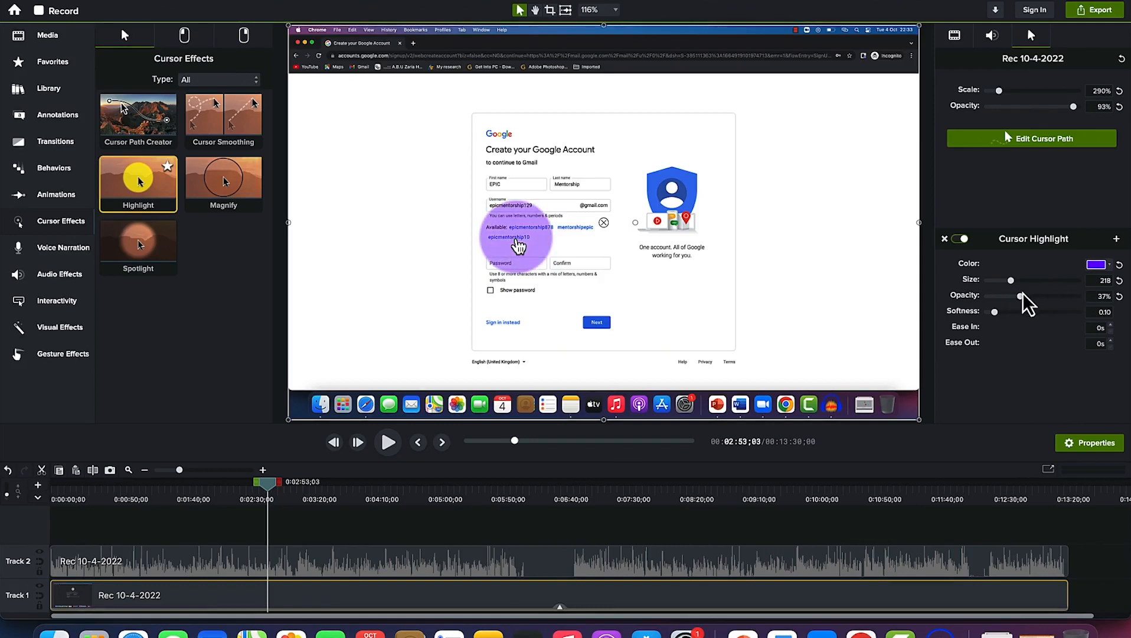
{"action": "left_click_drag", "start_coordinate": [266, 485], "coordinate": [290, 477]}
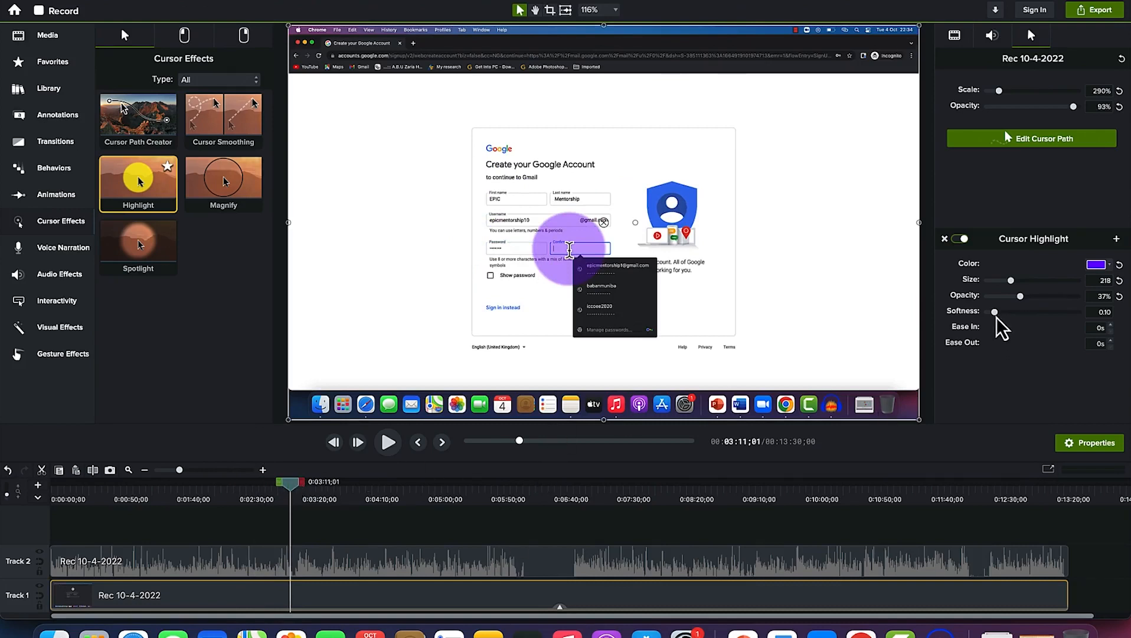
{"action": "mouse_move", "coordinate": [997, 317]}
{"action": "left_mouse_down"}
{"action": "mouse_move", "coordinate": [1058, 322]}
{"action": "mouse_move", "coordinate": [988, 328]}
{"action": "left_mouse_up"}
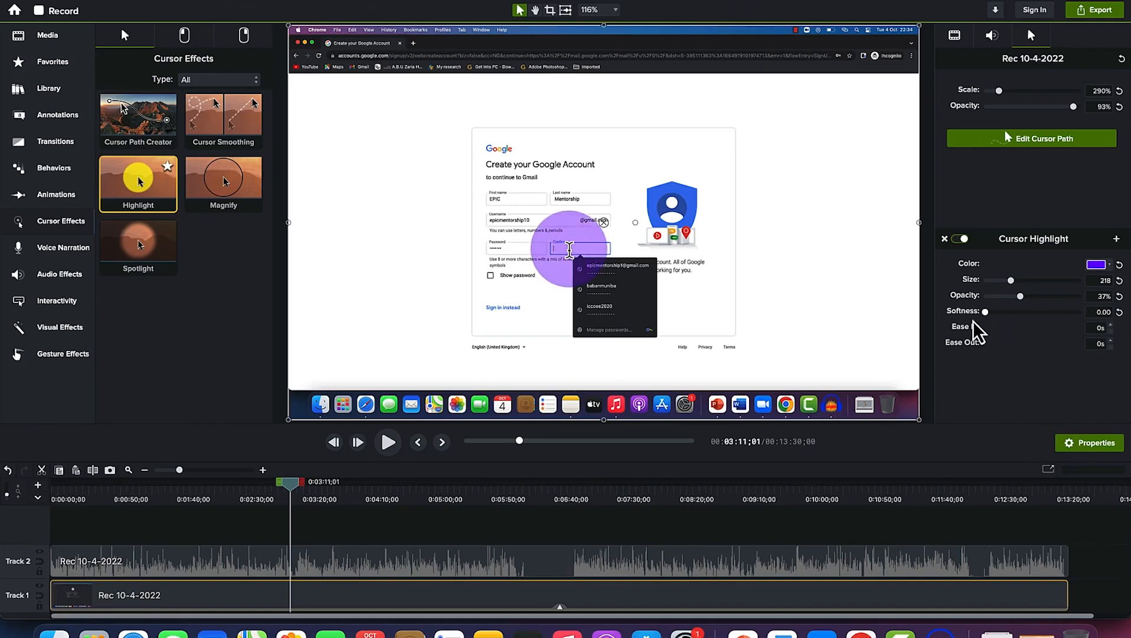
{"action": "left_click_drag", "start_coordinate": [985, 311], "coordinate": [1026, 306]}
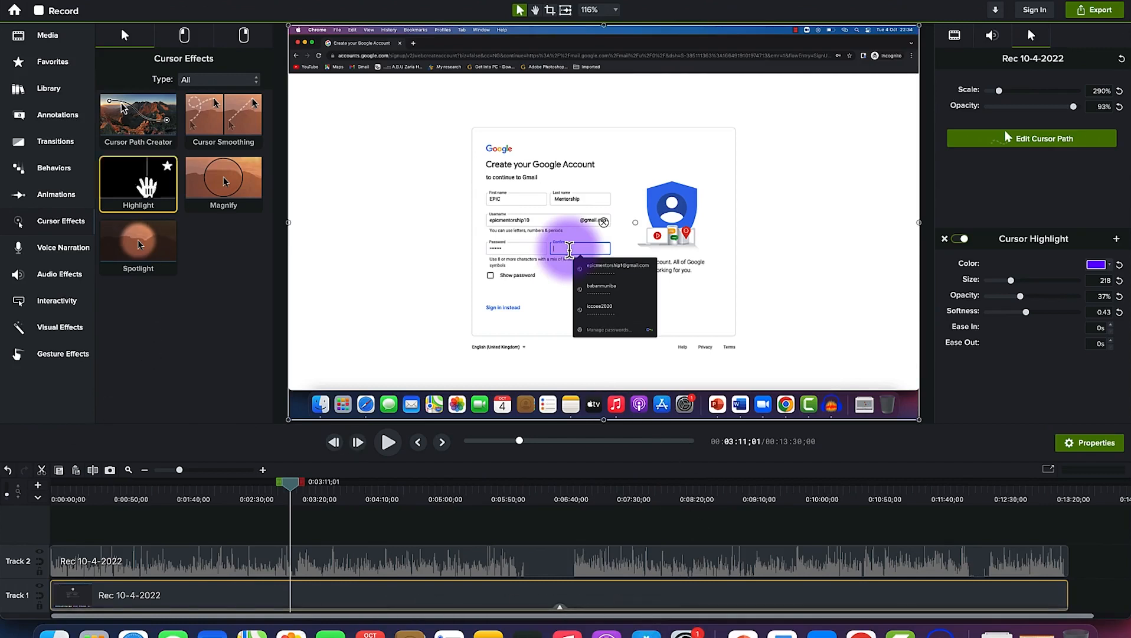
Step: Add the Magnify cursor effect to the Track 1 recording with size 139 and preview it at an earlier point
{"action": "left_click_drag", "start_coordinate": [220, 184], "coordinate": [241, 600]}
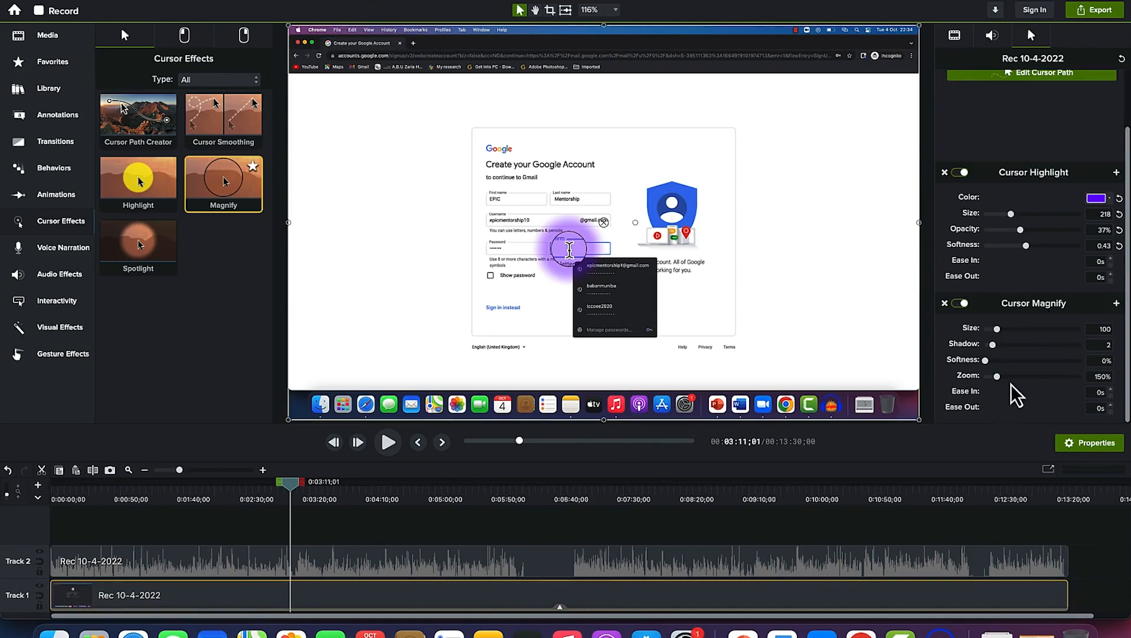
{"action": "mouse_move", "coordinate": [1000, 332]}
{"action": "left_mouse_down"}
{"action": "mouse_move", "coordinate": [1020, 331]}
{"action": "mouse_move", "coordinate": [994, 331]}
{"action": "mouse_move", "coordinate": [1005, 331]}
{"action": "left_mouse_up"}
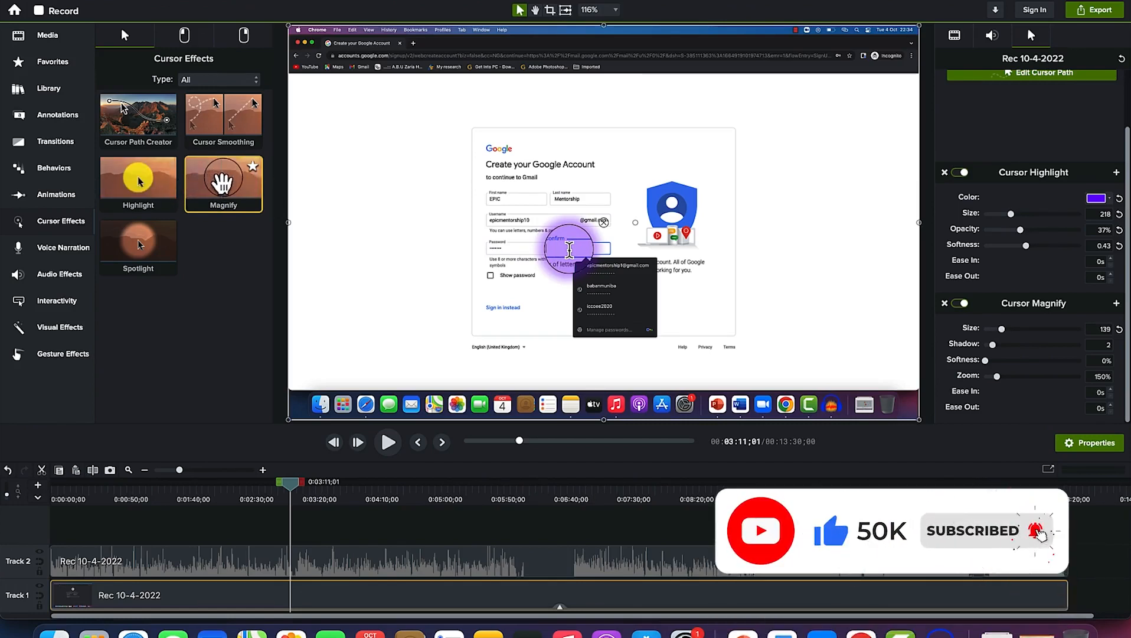
{"action": "left_click_drag", "start_coordinate": [291, 482], "coordinate": [166, 440]}
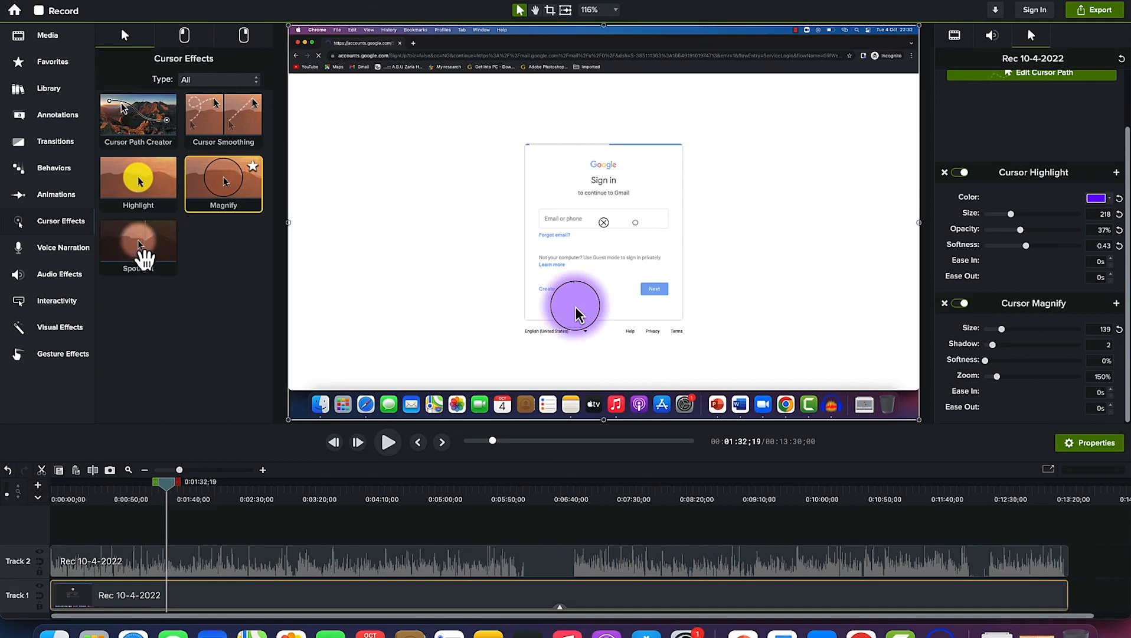
Step: Undo all the highlight, magnify, scale and opacity changes made to the Track 1 recording's cursor
{"action": "key", "text": "super+z"}
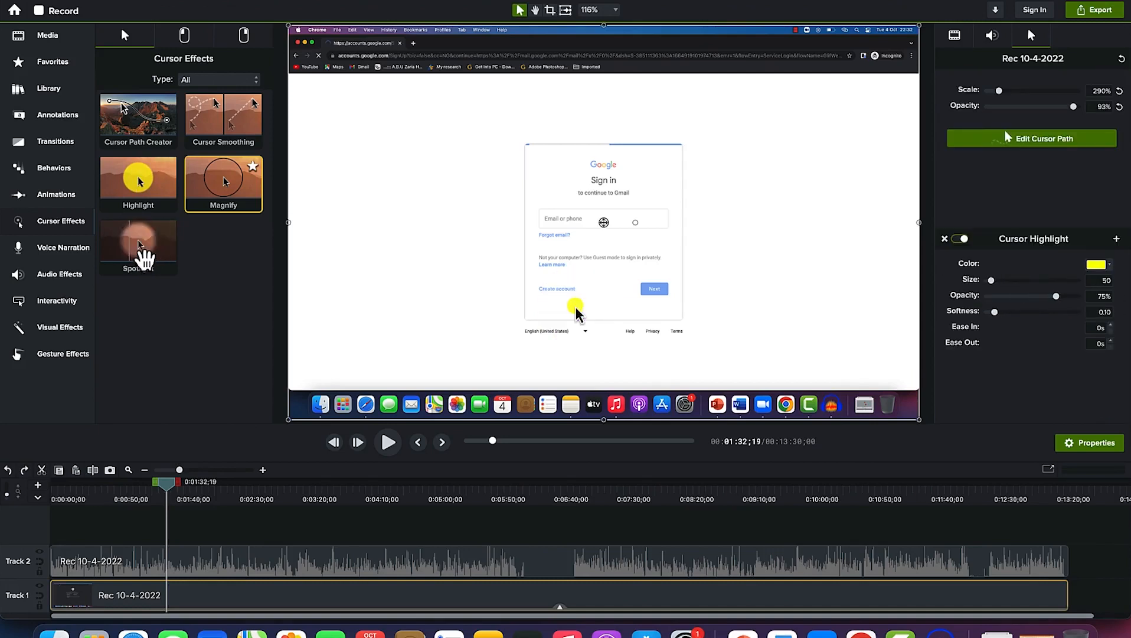
{"action": "key", "text": "super+z"}
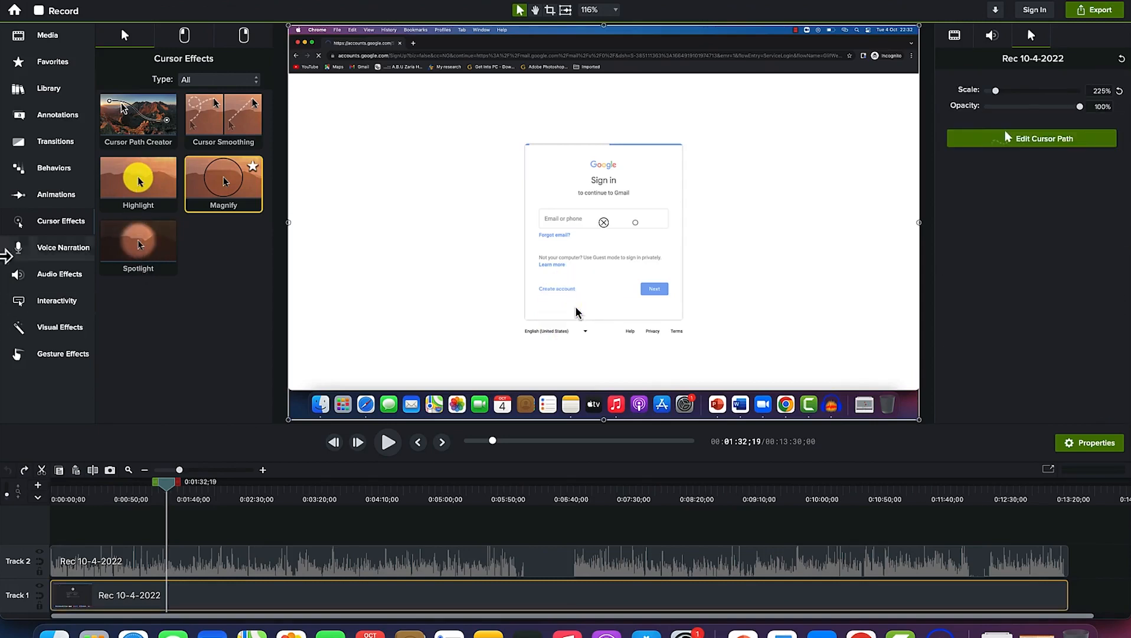
Step: Try the Spotlight cursor effect on the Track 1 recording, preview it further along the timeline, and undo it
{"action": "left_click_drag", "start_coordinate": [147, 253], "coordinate": [231, 595]}
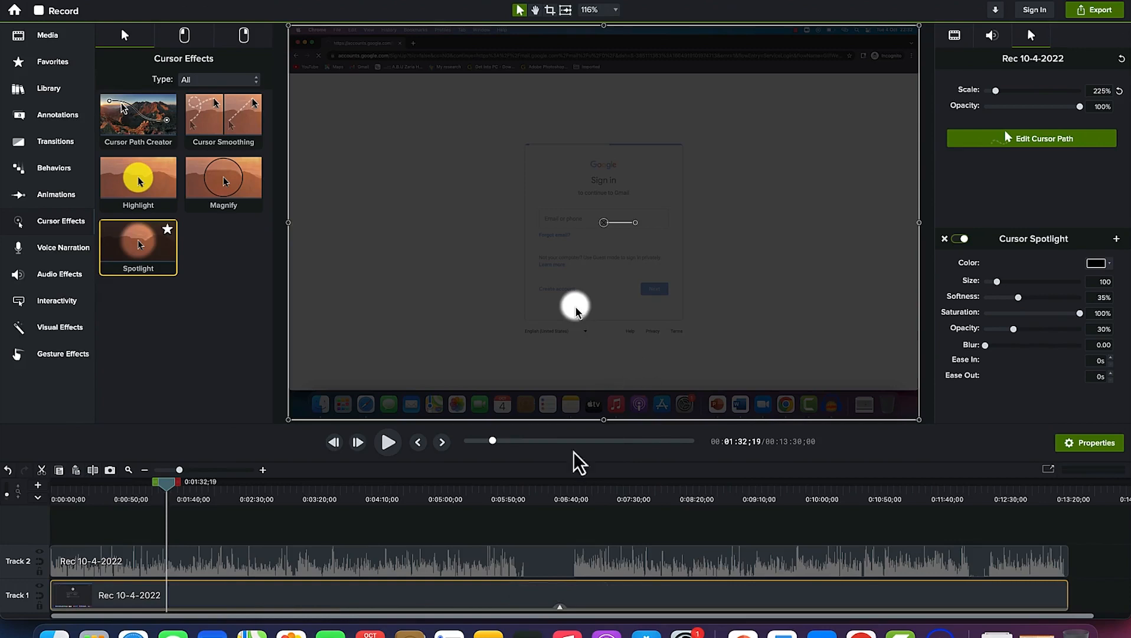
{"action": "left_click_drag", "start_coordinate": [170, 486], "coordinate": [219, 471]}
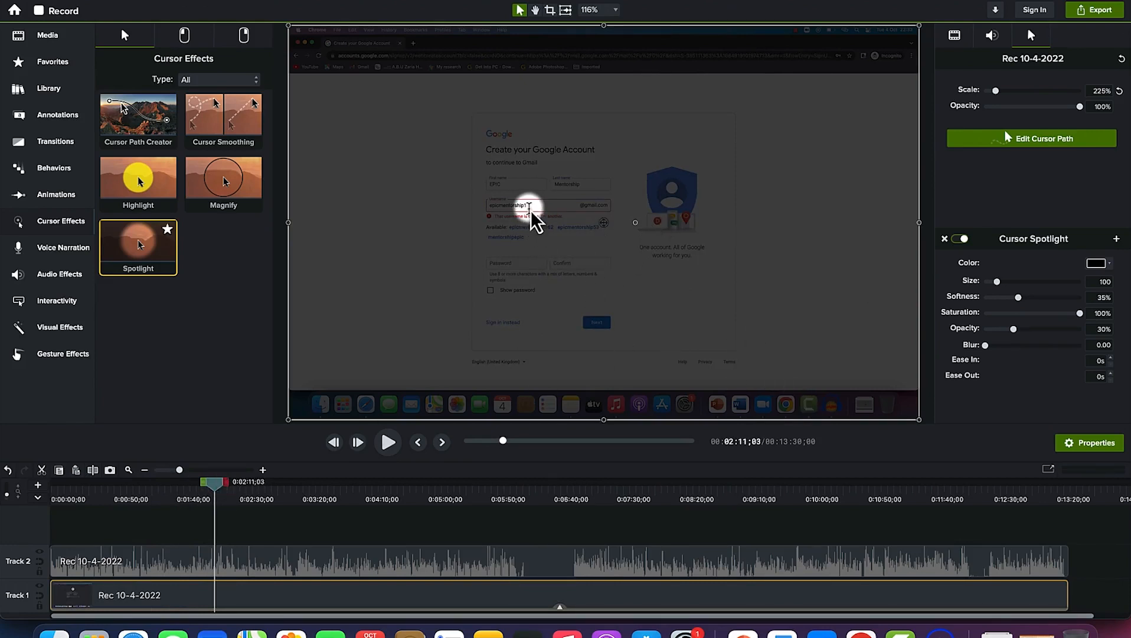
{"action": "key", "text": "super+z"}
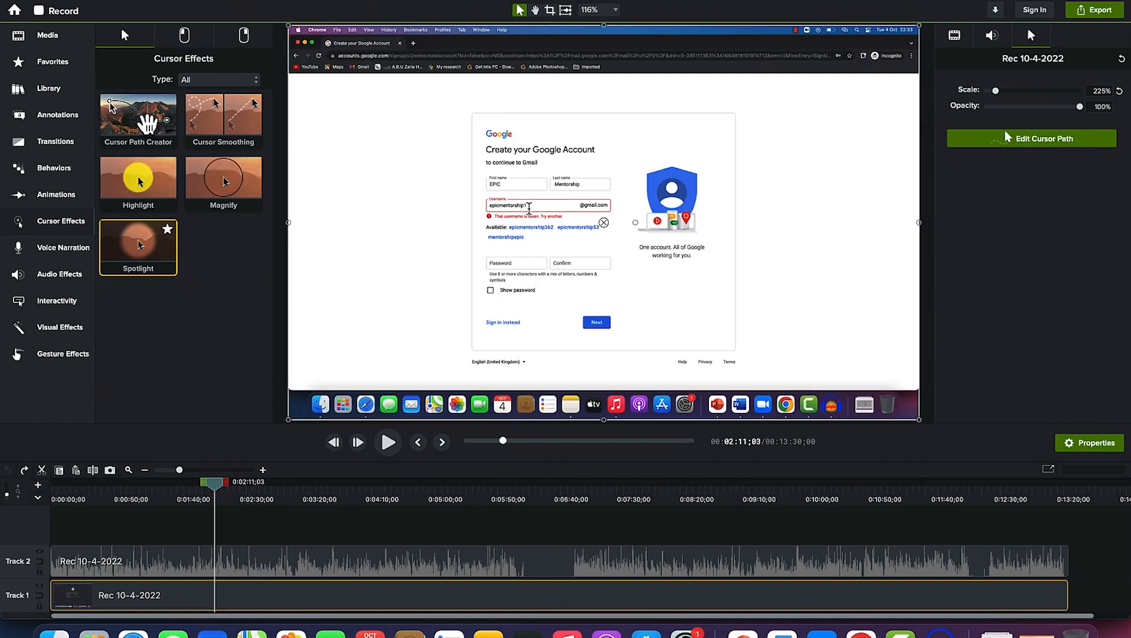
Step: Apply the Highlight cursor effect and the left-click Rings effect to the Track 1 recording
{"action": "left_click_drag", "start_coordinate": [145, 126], "coordinate": [180, 594]}
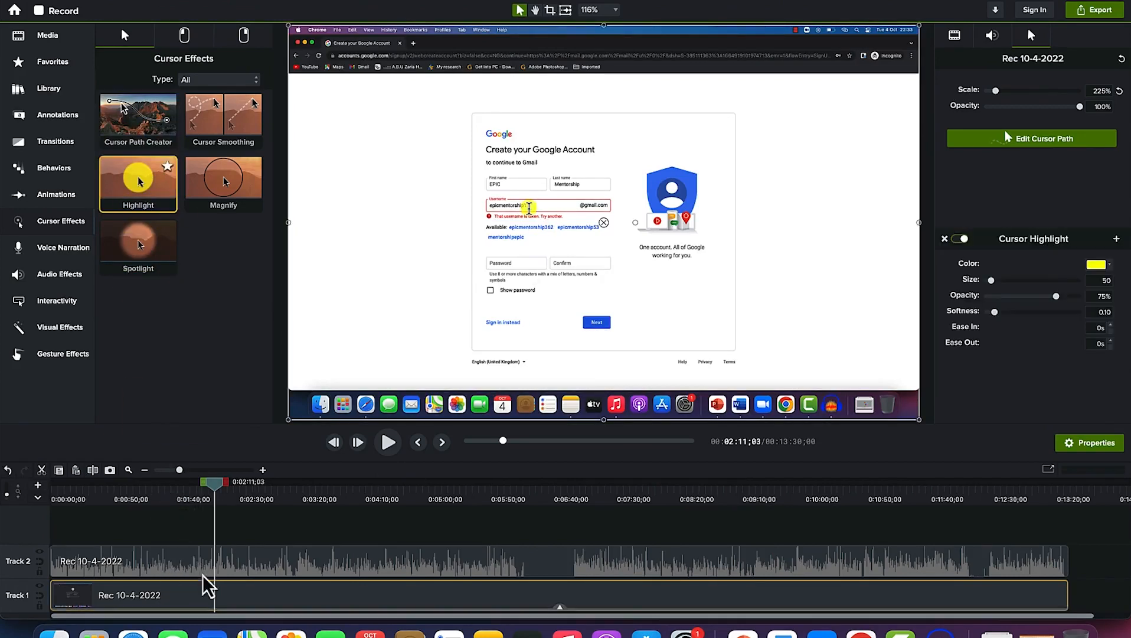
{"action": "left_click", "coordinate": [193, 44]}
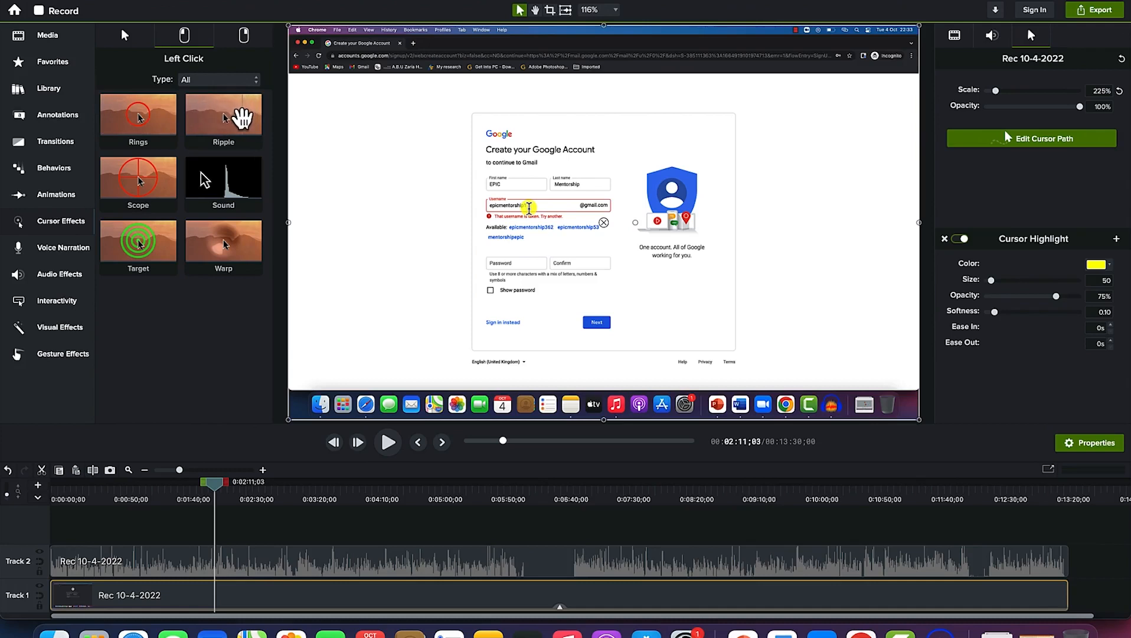
{"action": "left_click_drag", "start_coordinate": [164, 115], "coordinate": [290, 602]}
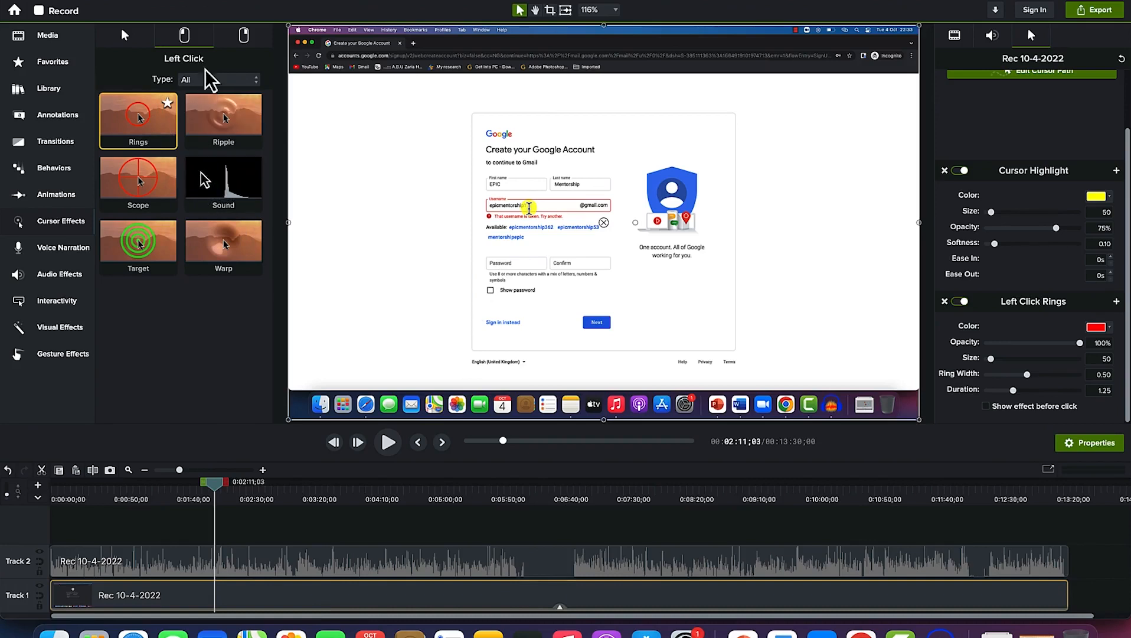
Step: Add the right-click Rings effect to the Track 1 recording and review the settings of the applied cursor effects
{"action": "left_click", "coordinate": [243, 38]}
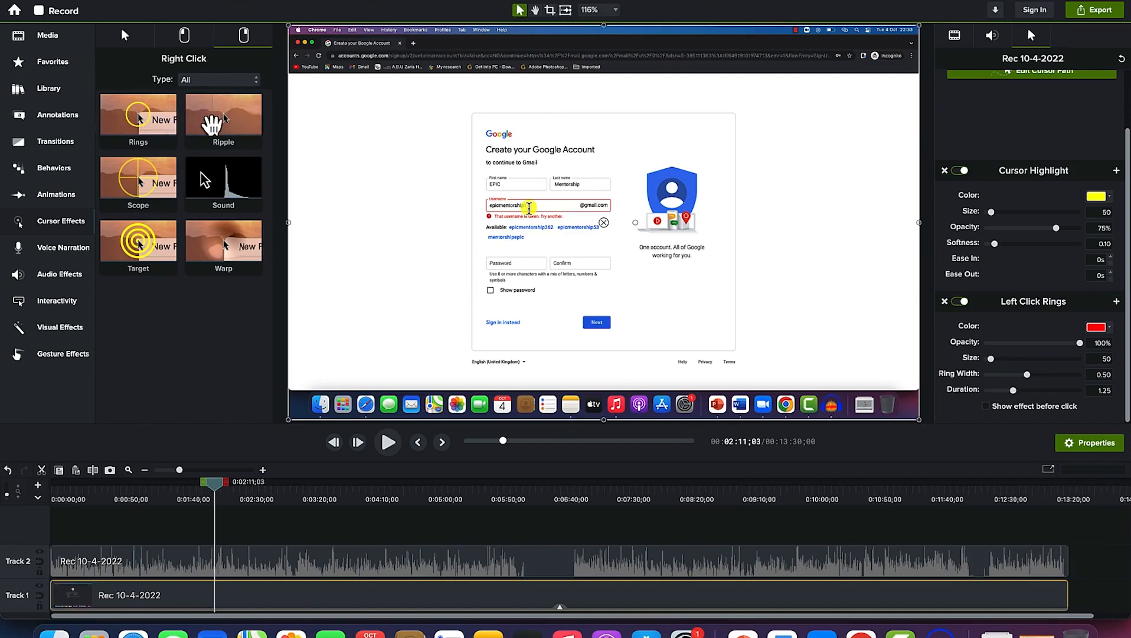
{"action": "left_click_drag", "start_coordinate": [148, 115], "coordinate": [361, 600]}
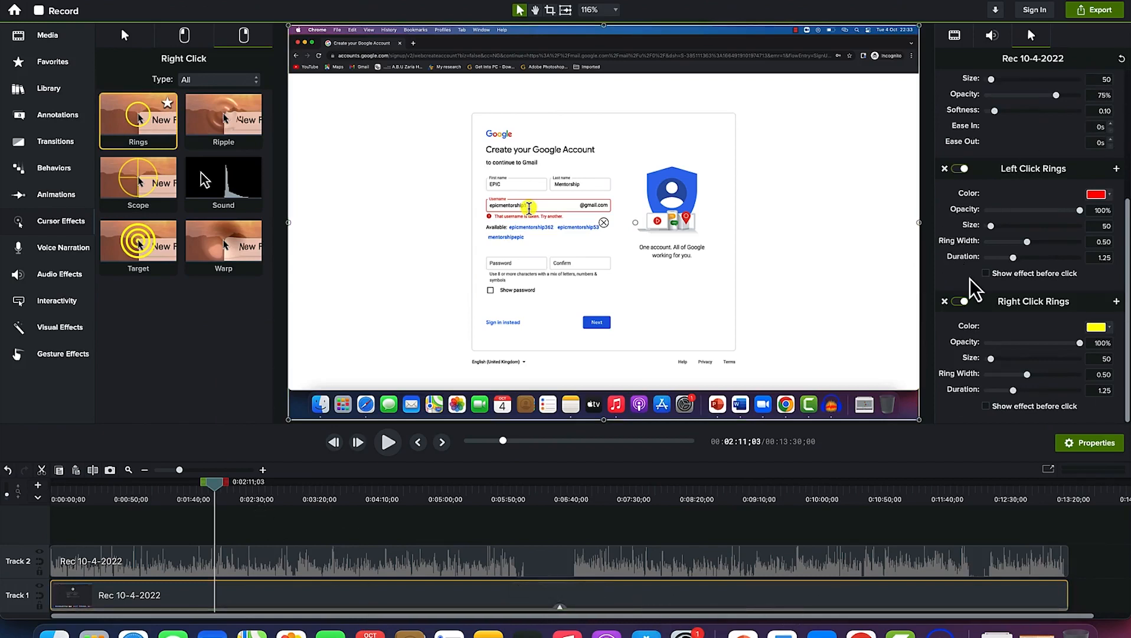
{"action": "scroll", "coordinate": [974, 289], "scroll_direction": "up", "scroll_amount": 3}
{"action": "scroll", "coordinate": [975, 289], "scroll_direction": "down", "scroll_amount": 3}
{"action": "scroll", "coordinate": [975, 289], "scroll_direction": "up", "scroll_amount": 5}
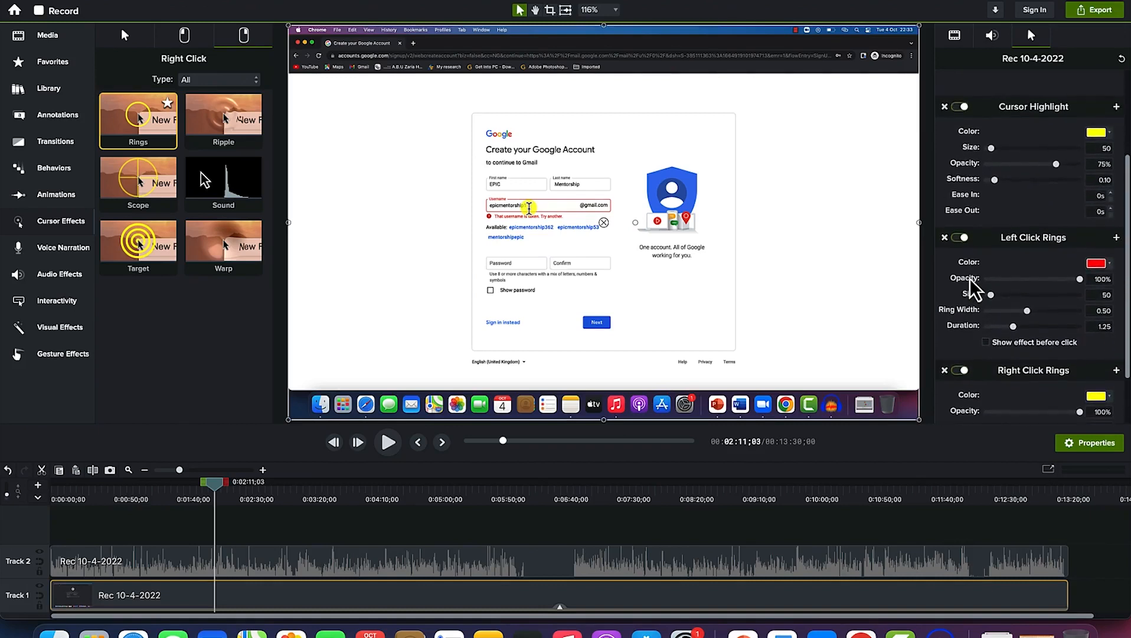
{"action": "scroll", "coordinate": [973, 290], "scroll_direction": "up", "scroll_amount": 1}
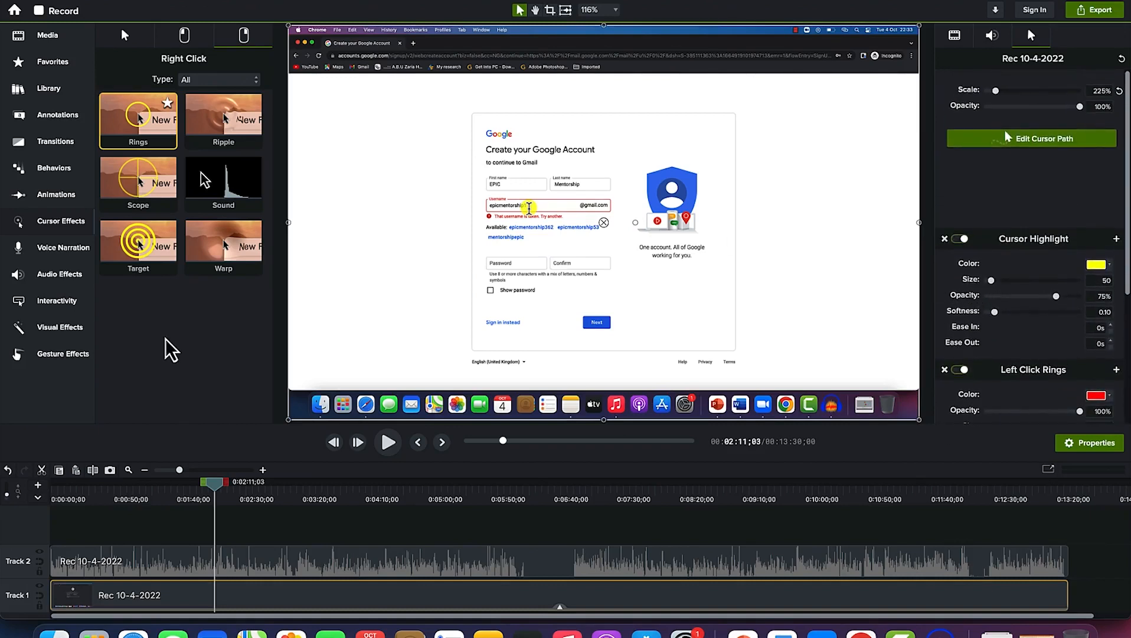
{"action": "left_click", "coordinate": [125, 36]}
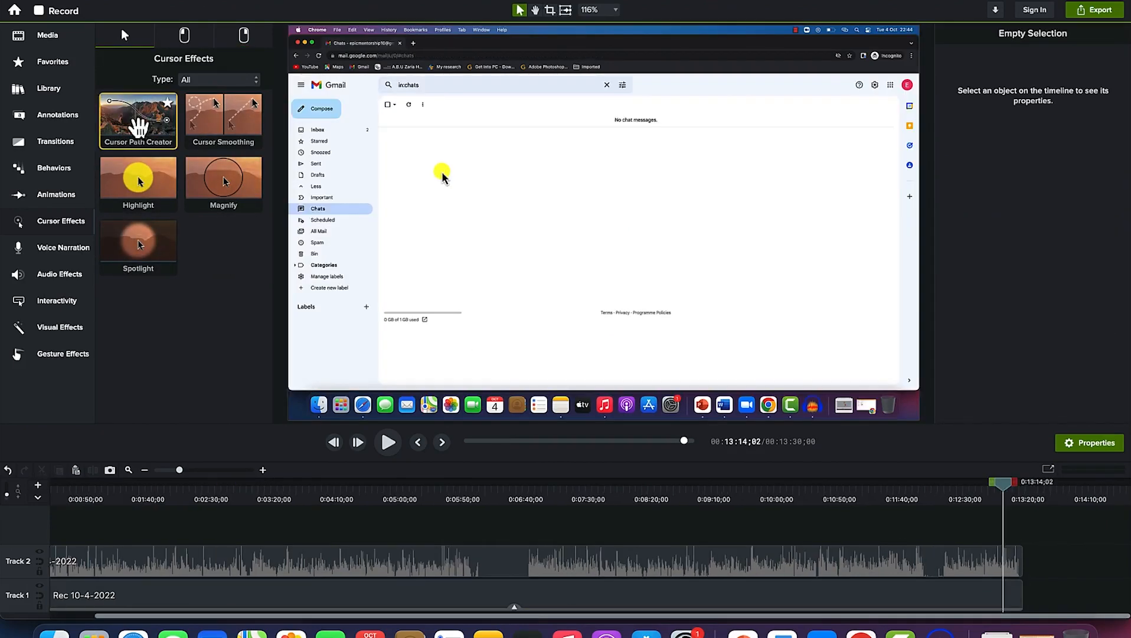
Step: Import the image Screenshot 2022-09-22 at 14.34.22 from the Desktop and place it on Track 1 after the recording
{"action": "left_click", "coordinate": [61, 41]}
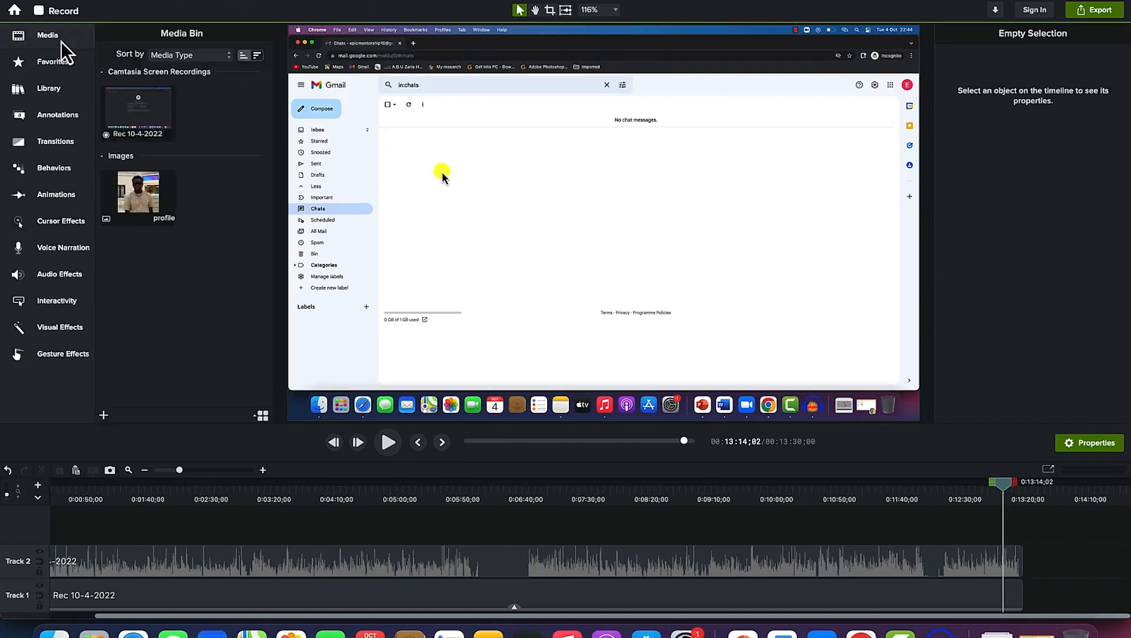
{"action": "left_click", "coordinate": [105, 413]}
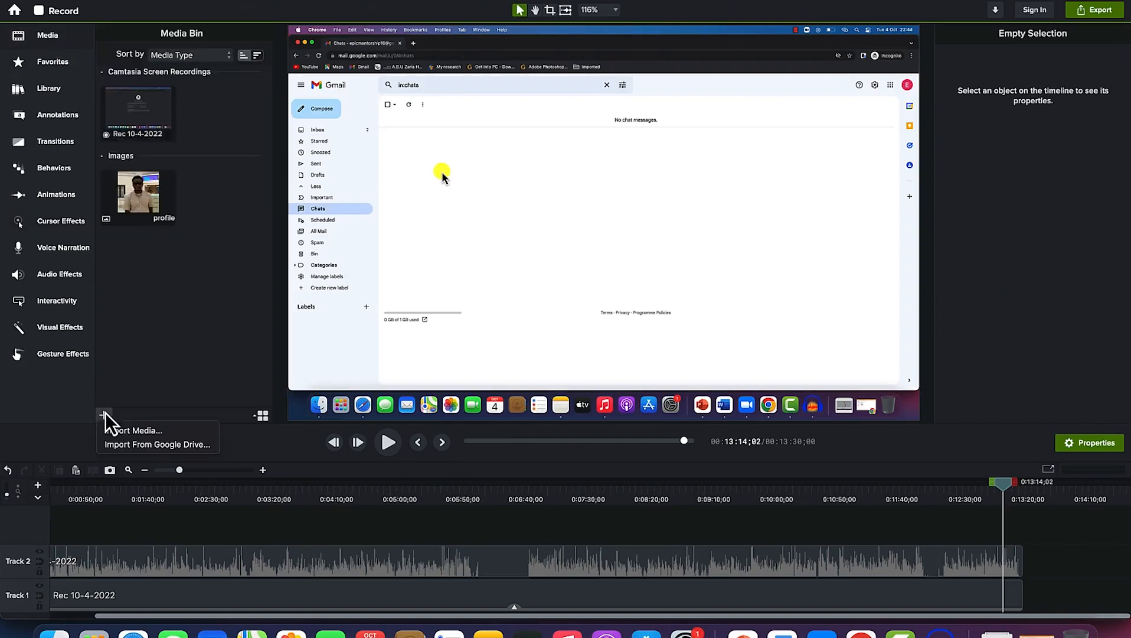
{"action": "left_click", "coordinate": [116, 429]}
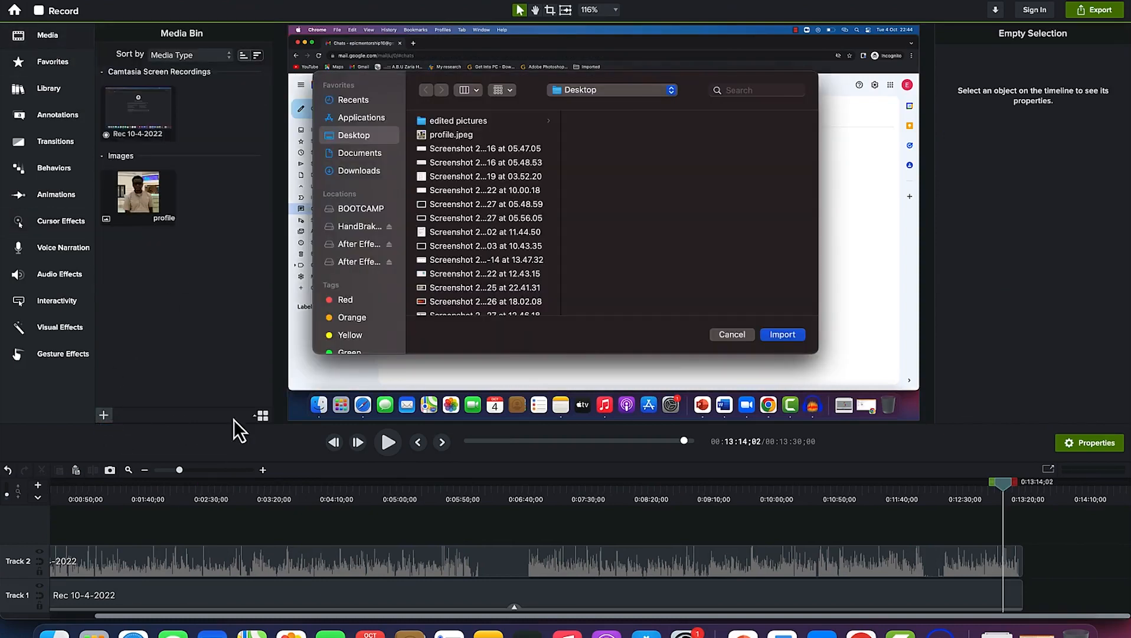
{"action": "scroll", "coordinate": [482, 188], "scroll_direction": "down", "scroll_amount": 5}
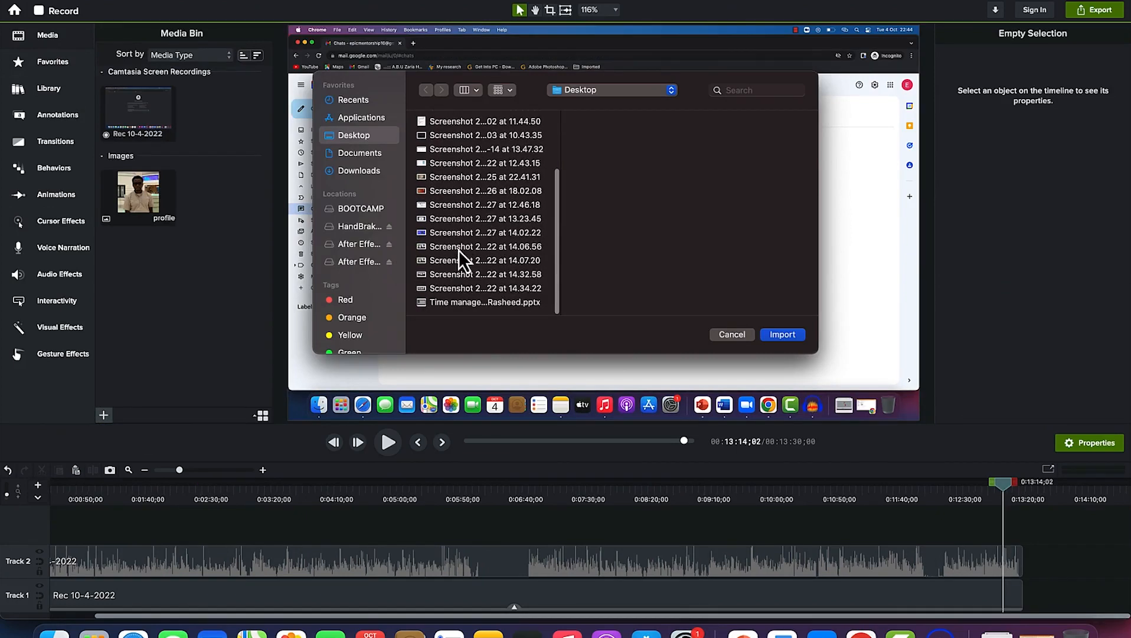
{"action": "left_click", "coordinate": [460, 287]}
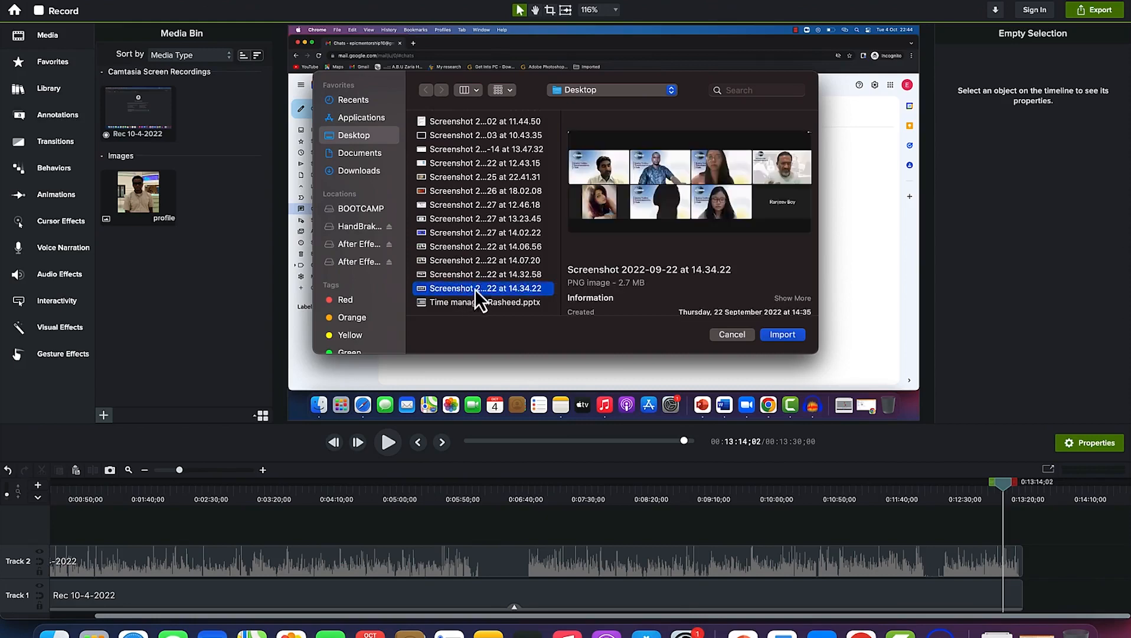
{"action": "left_click", "coordinate": [791, 334]}
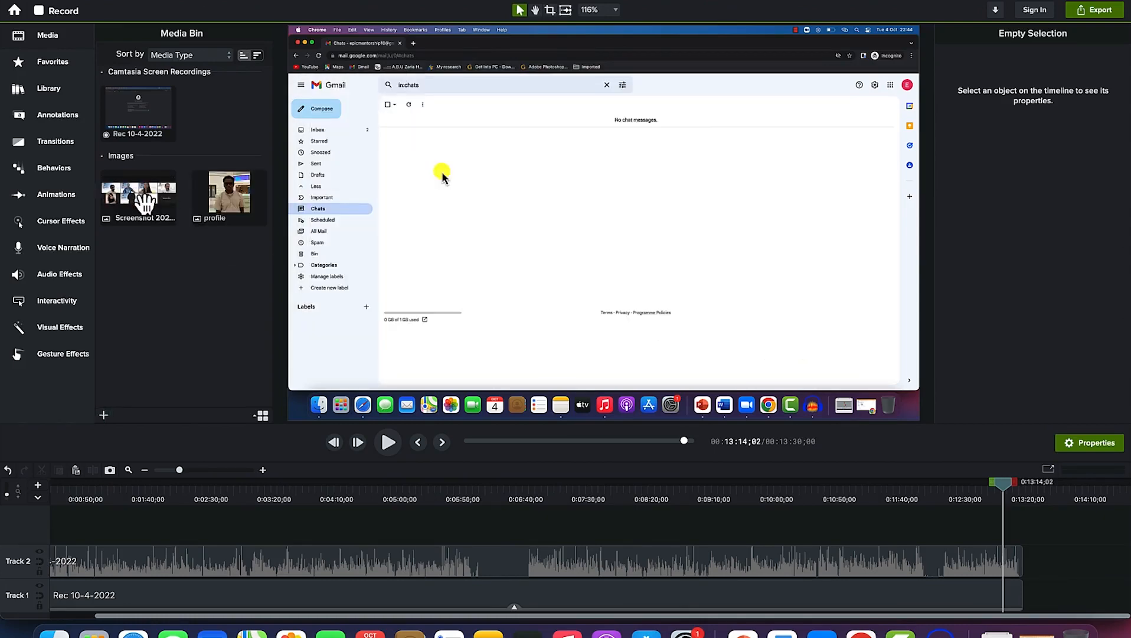
{"action": "mouse_move", "coordinate": [144, 202]}
{"action": "left_mouse_down"}
{"action": "mouse_move", "coordinate": [235, 242]}
{"action": "mouse_move", "coordinate": [396, 399]}
{"action": "mouse_move", "coordinate": [907, 515]}
{"action": "mouse_move", "coordinate": [1008, 569]}
{"action": "mouse_move", "coordinate": [1042, 621]}
{"action": "mouse_move", "coordinate": [1028, 598]}
{"action": "mouse_move", "coordinate": [1104, 597]}
{"action": "left_mouse_up"}
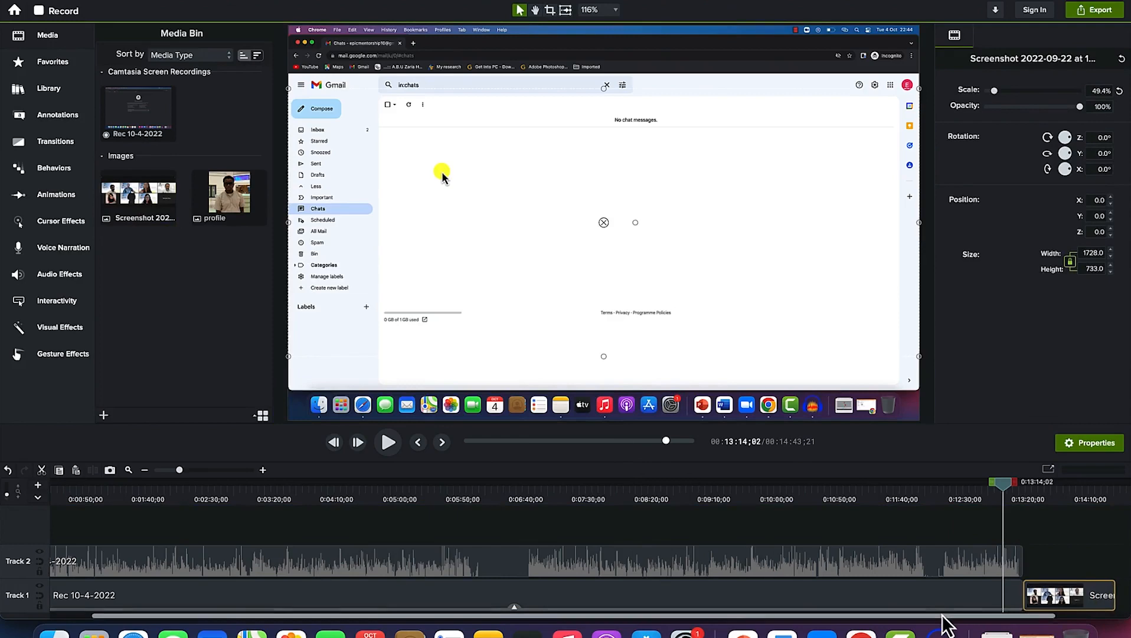
Step: Apply the Cursor Path Creator effect to the Screenshot 2022-09-22 at 14.34.22 image on Track 1 and check the effect on the clip
{"action": "scroll", "coordinate": [967, 614], "scroll_direction": "right", "scroll_amount": 4}
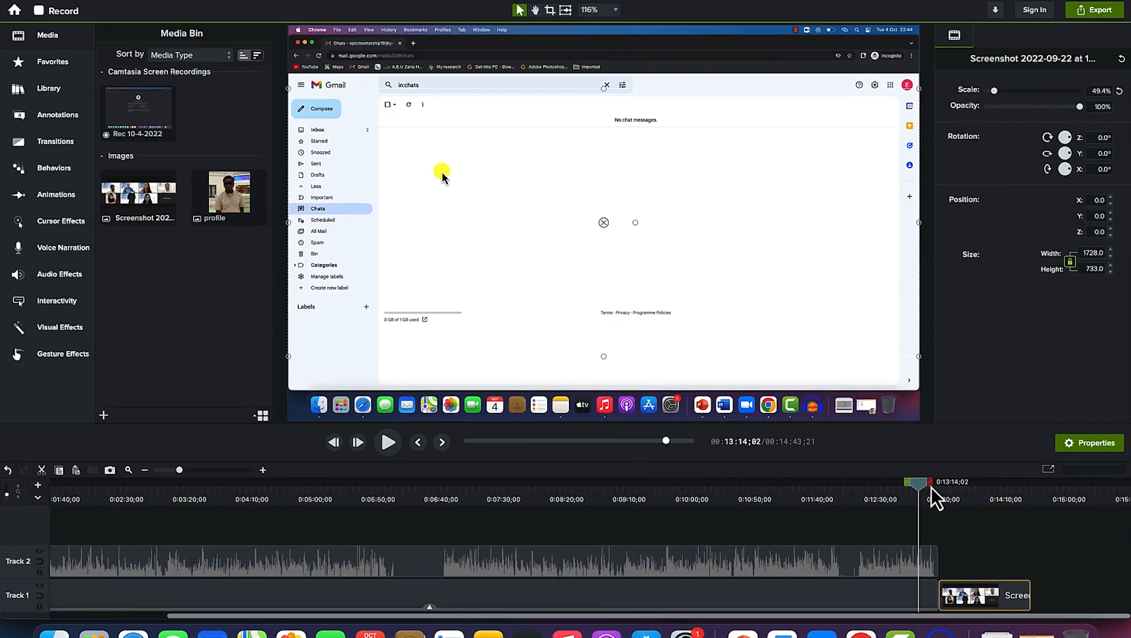
{"action": "left_click_drag", "start_coordinate": [932, 487], "coordinate": [989, 498]}
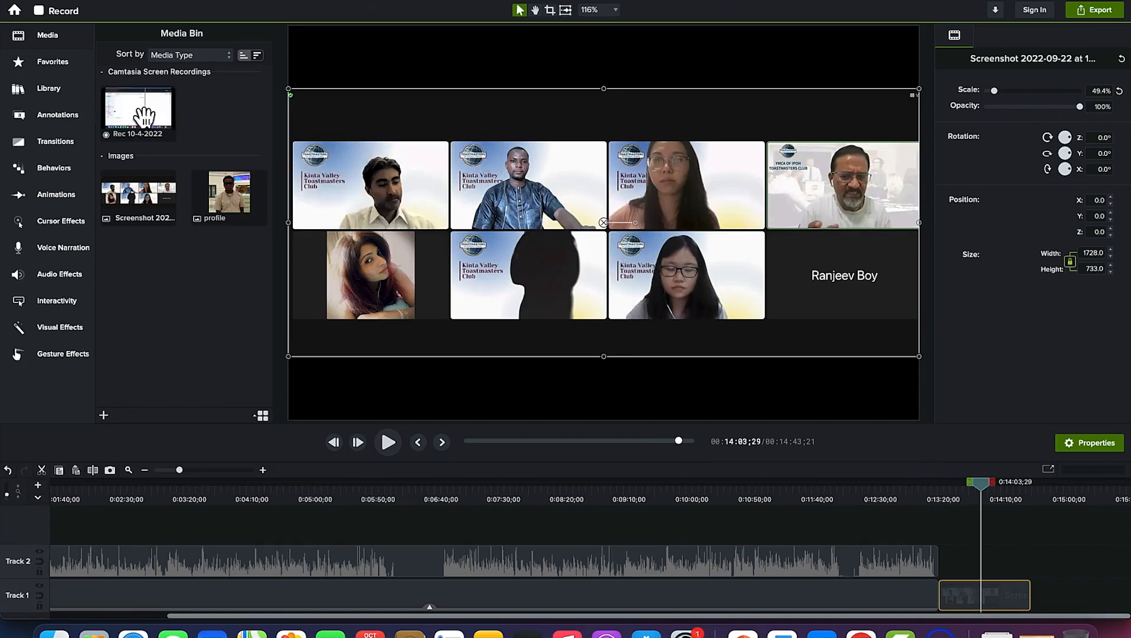
{"action": "left_click", "coordinate": [55, 230]}
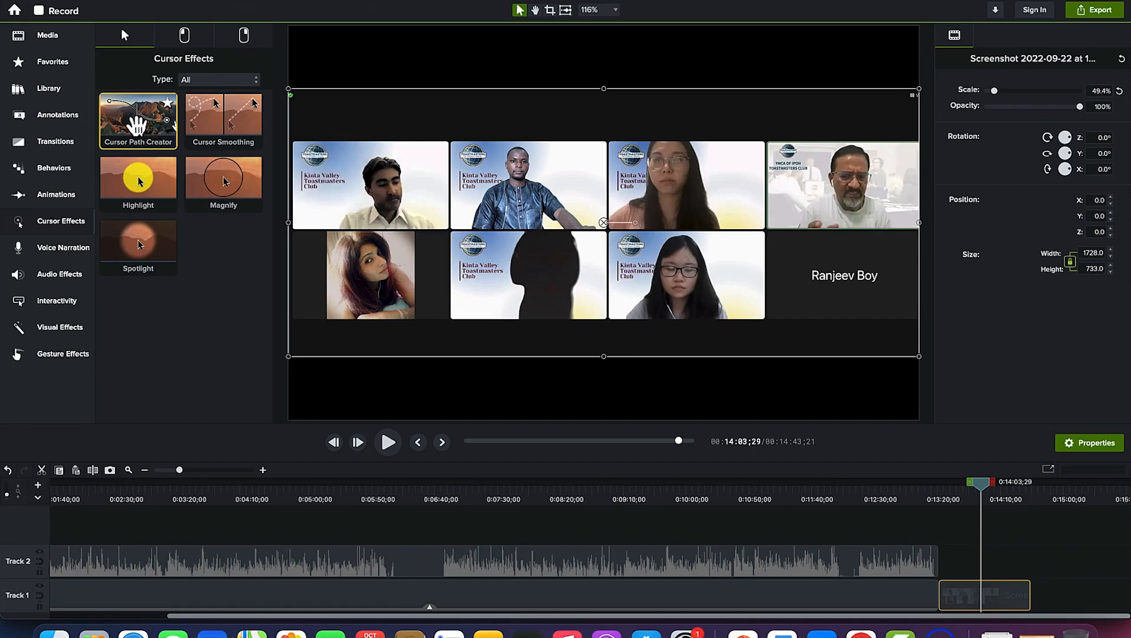
{"action": "left_click_drag", "start_coordinate": [143, 131], "coordinate": [331, 292]}
{"action": "left_click_drag", "start_coordinate": [939, 591], "coordinate": [1004, 599]}
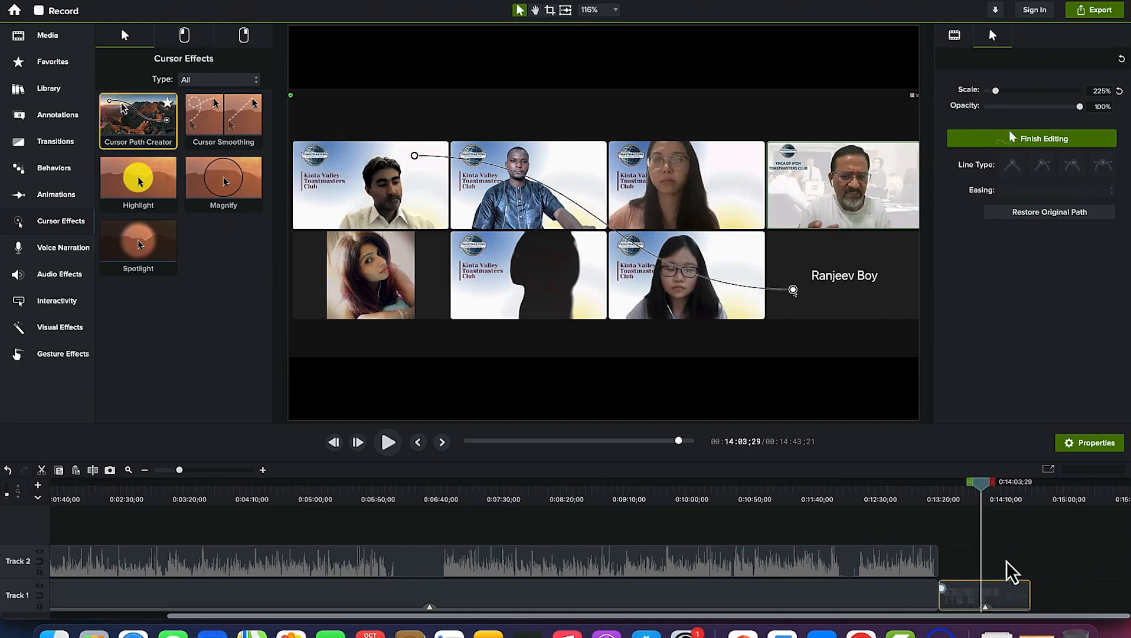
{"action": "left_click", "coordinate": [985, 608]}
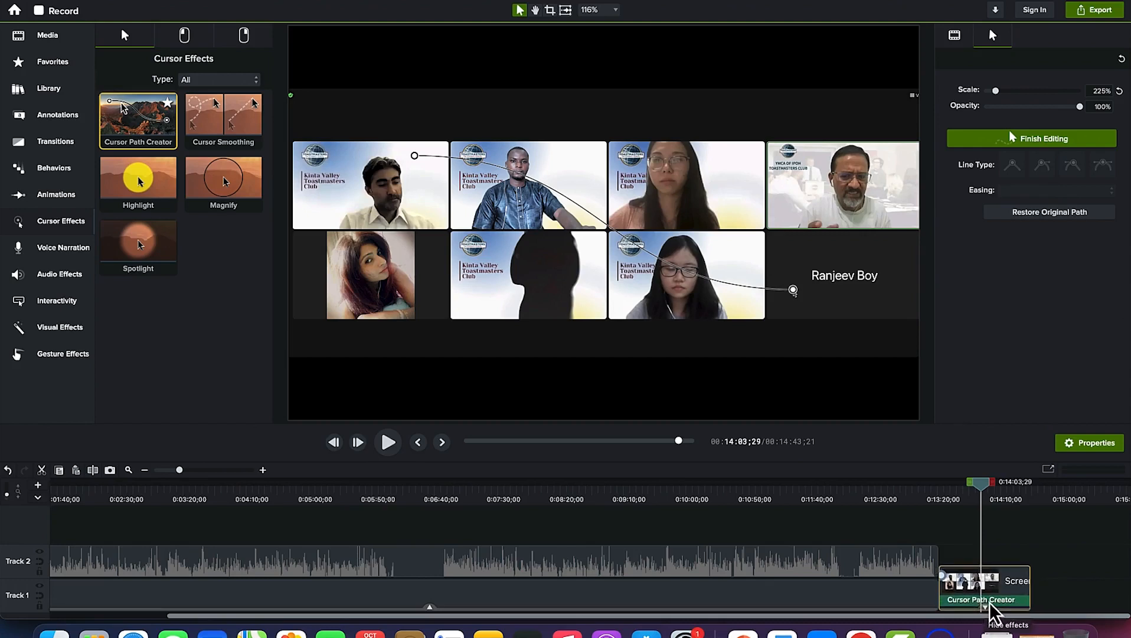
{"action": "left_click", "coordinate": [989, 603]}
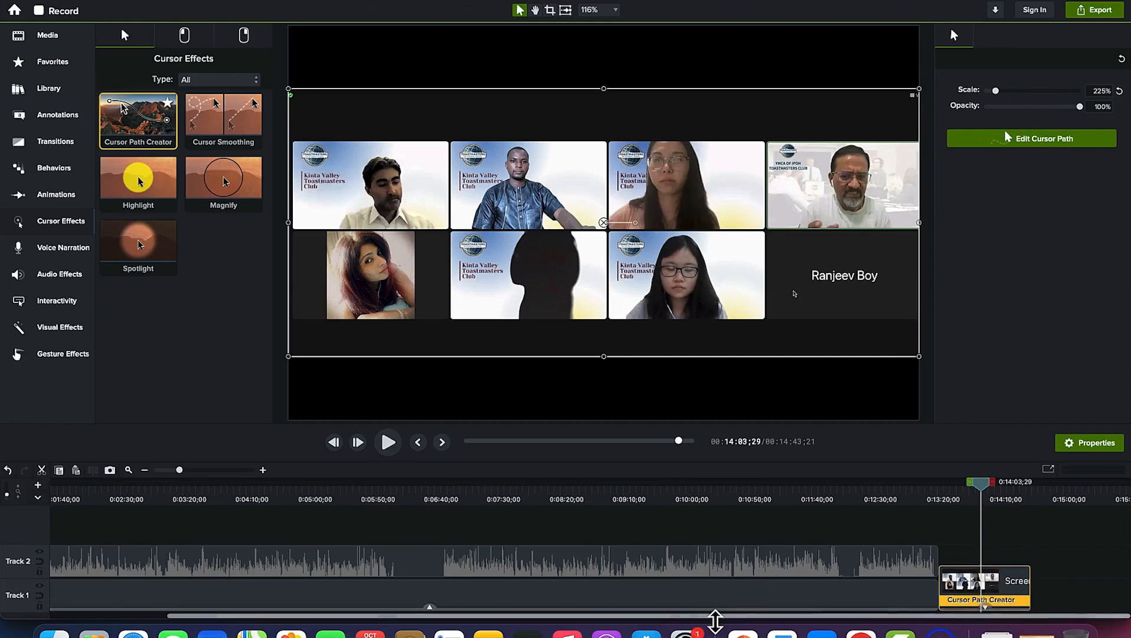
Step: Enlarge the timeline around the image's path keyframes and preview the default cursor path from just before its start
{"action": "left_click_drag", "start_coordinate": [179, 469], "coordinate": [213, 470]}
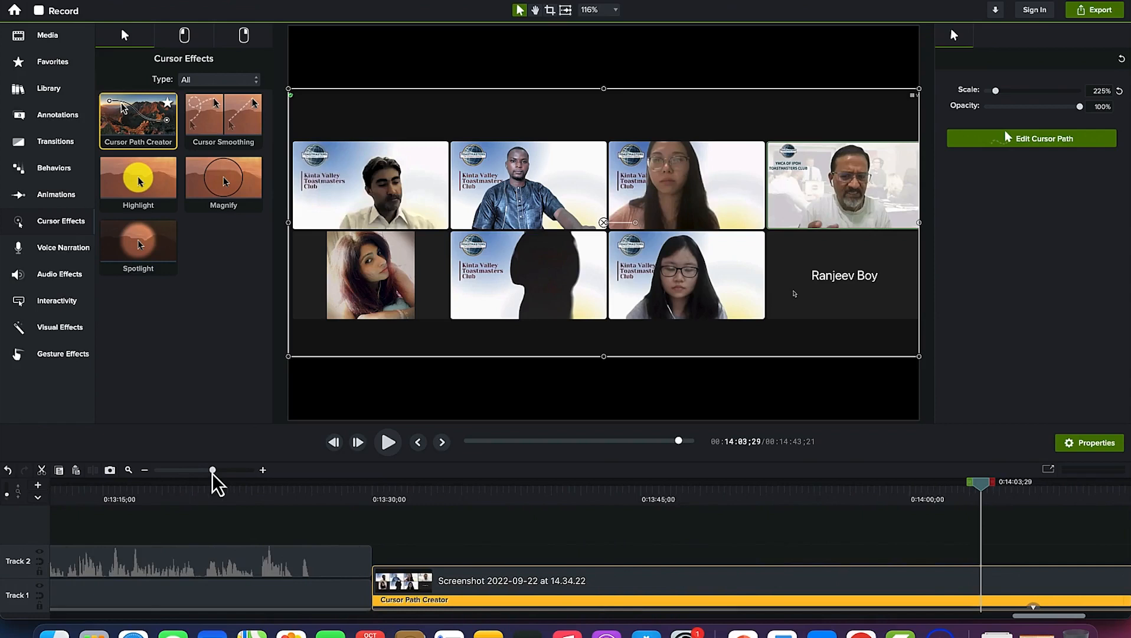
{"action": "left_click", "coordinate": [1034, 606]}
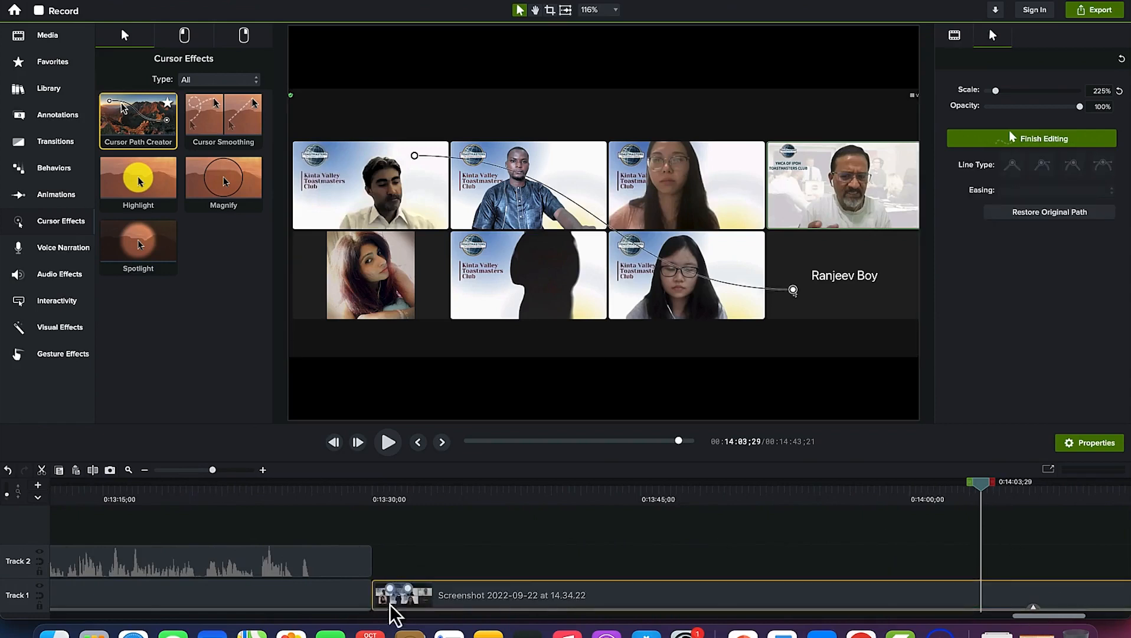
{"action": "left_click_drag", "start_coordinate": [985, 488], "coordinate": [385, 481]}
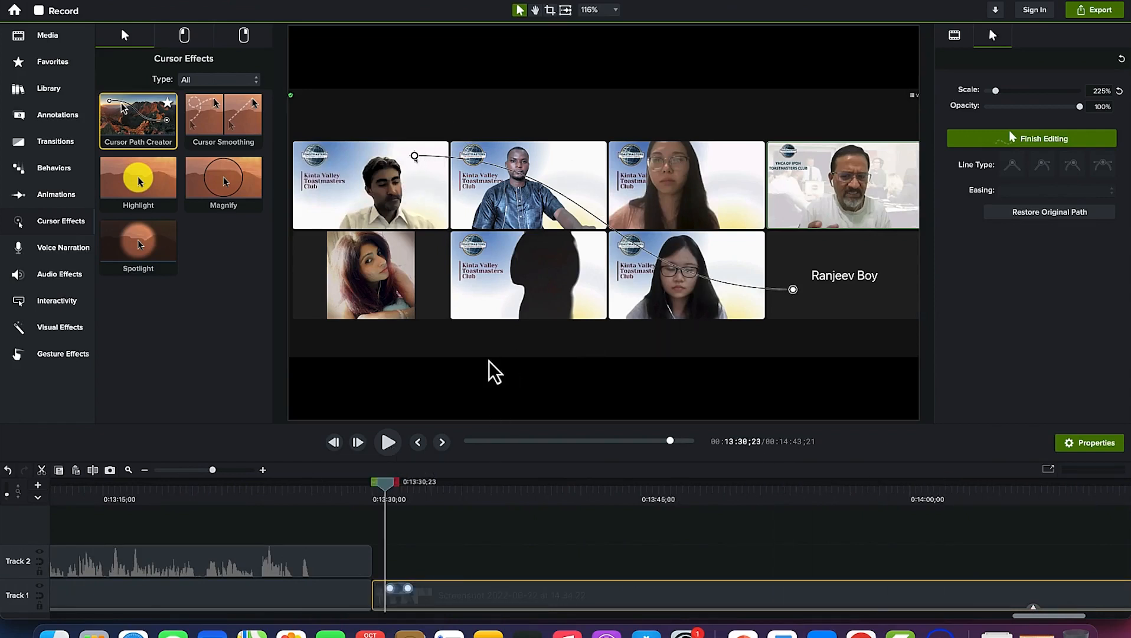
{"action": "left_click", "coordinate": [388, 442]}
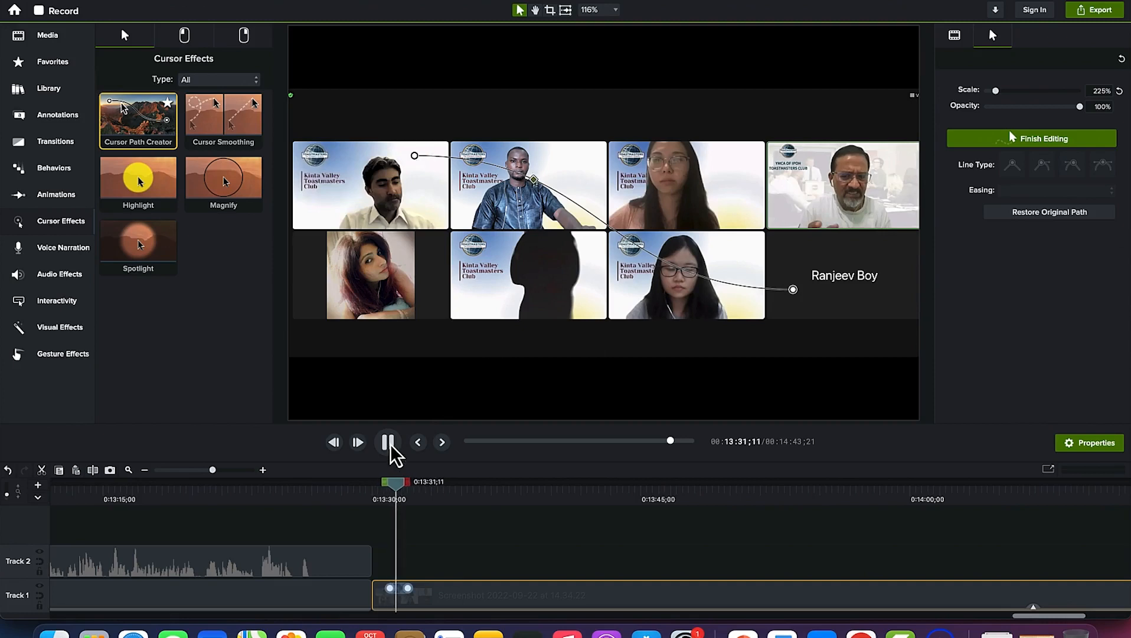
{"action": "left_click", "coordinate": [389, 443]}
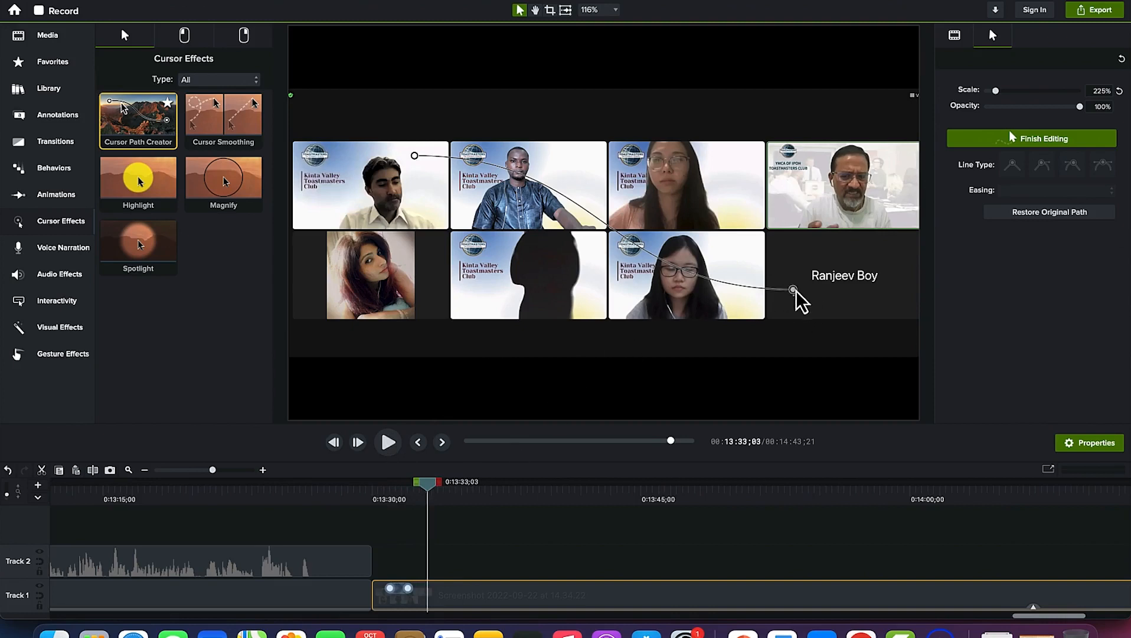
Step: Reshape the cursor path to run from the first top-row participant to the third lower-row one, adjust its curve handles, and preview it
{"action": "left_click_drag", "start_coordinate": [793, 291], "coordinate": [680, 277]}
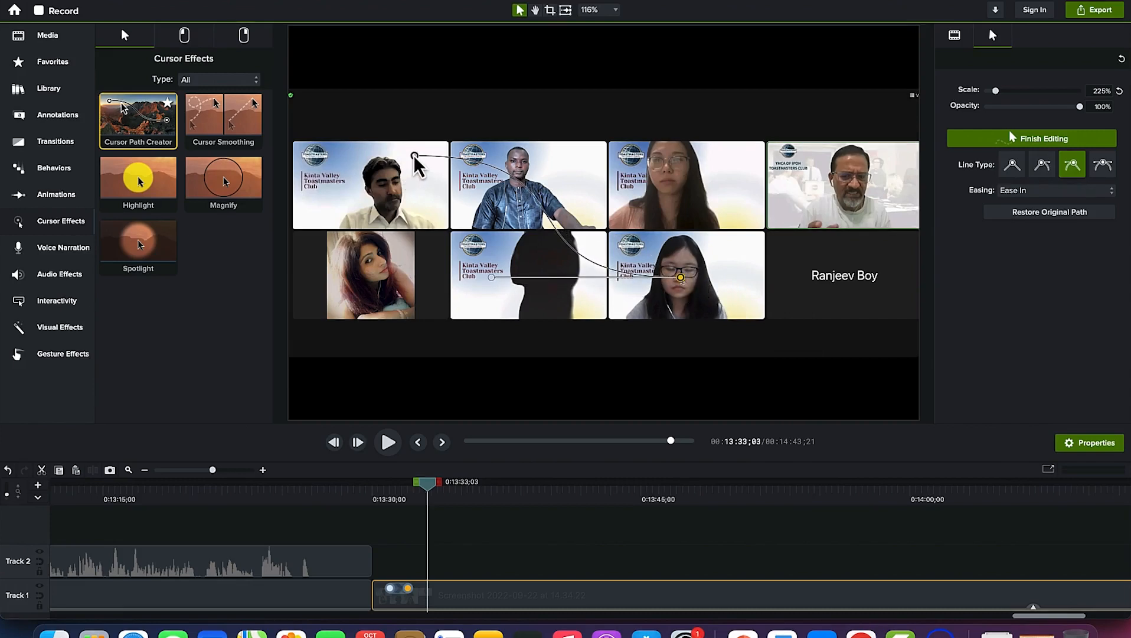
{"action": "mouse_move", "coordinate": [414, 155]}
{"action": "left_mouse_down"}
{"action": "mouse_move", "coordinate": [370, 206]}
{"action": "mouse_move", "coordinate": [394, 159]}
{"action": "left_mouse_up"}
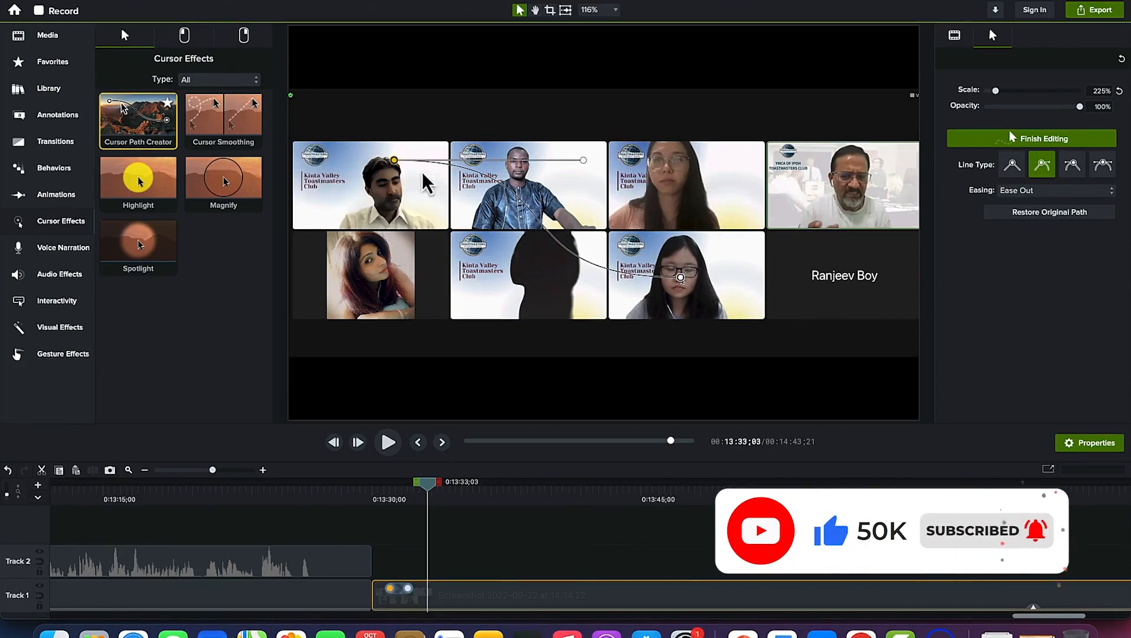
{"action": "left_click_drag", "start_coordinate": [680, 277], "coordinate": [682, 288]}
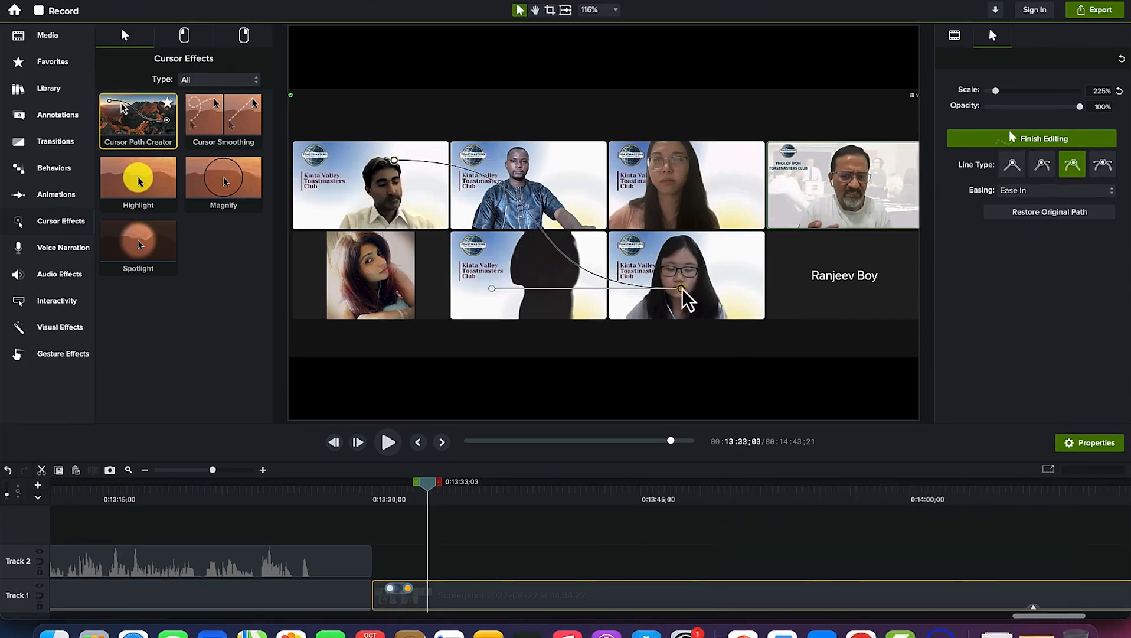
{"action": "left_click_drag", "start_coordinate": [493, 292], "coordinate": [580, 283]}
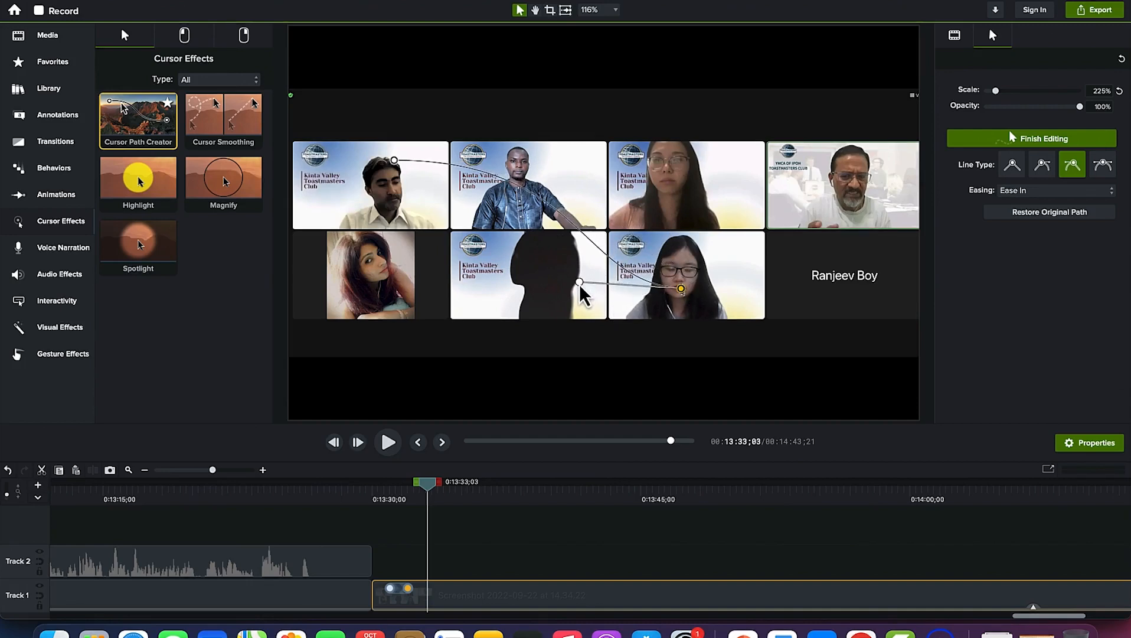
{"action": "left_click", "coordinate": [394, 161]}
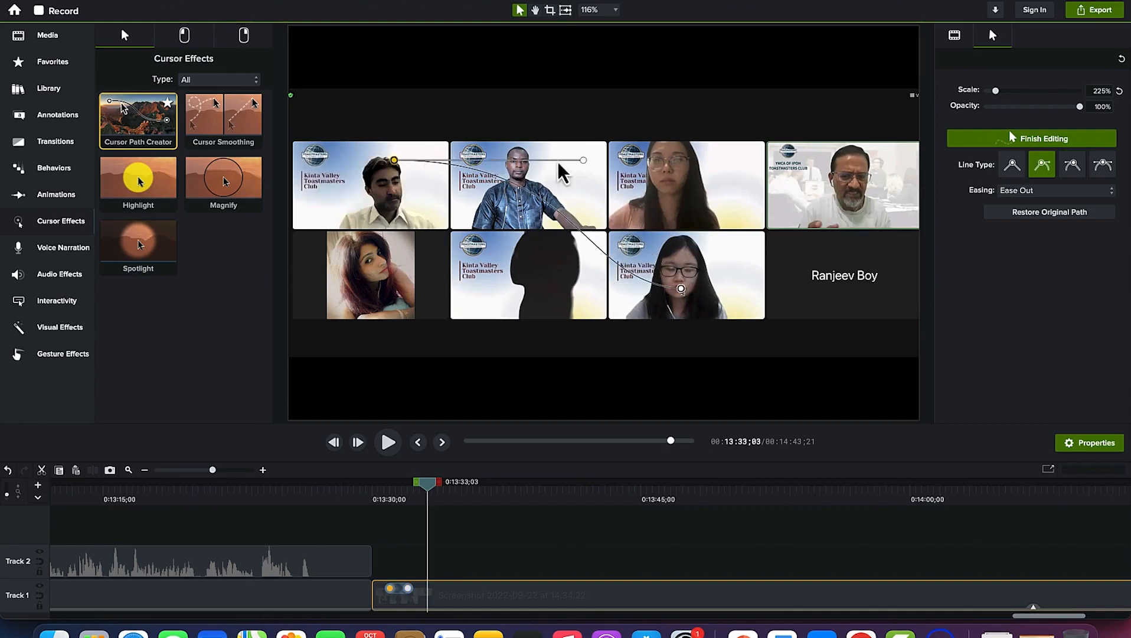
{"action": "mouse_move", "coordinate": [585, 163]}
{"action": "left_mouse_down"}
{"action": "mouse_move", "coordinate": [434, 154]}
{"action": "mouse_move", "coordinate": [555, 219]}
{"action": "mouse_move", "coordinate": [588, 192]}
{"action": "mouse_move", "coordinate": [585, 176]}
{"action": "left_mouse_up"}
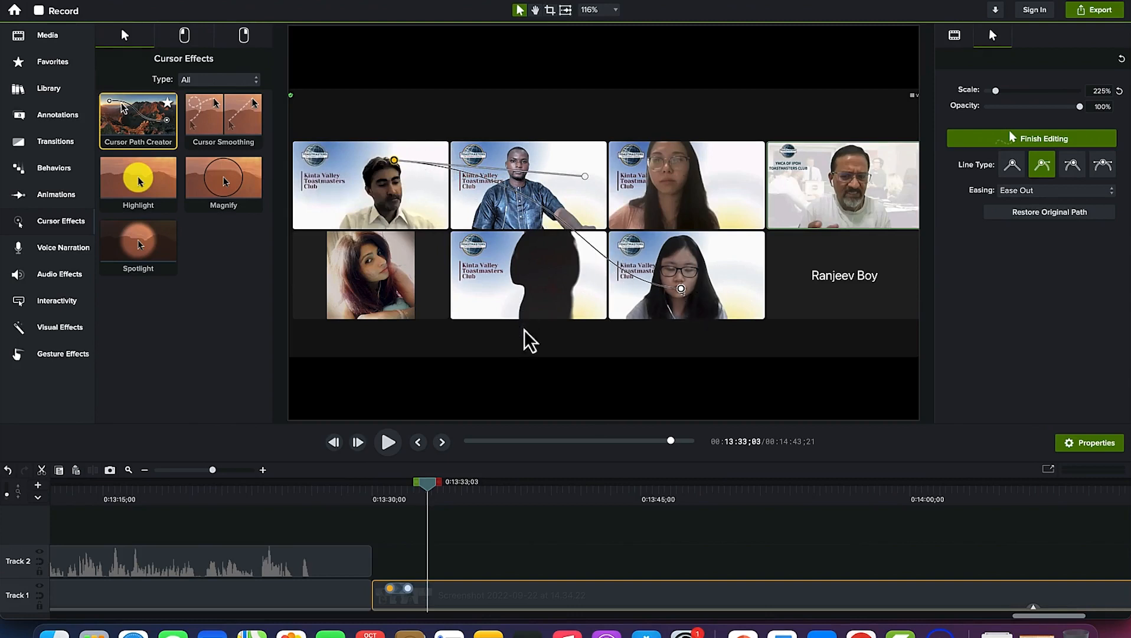
{"action": "left_click_drag", "start_coordinate": [430, 483], "coordinate": [385, 482]}
{"action": "key", "text": "space"}
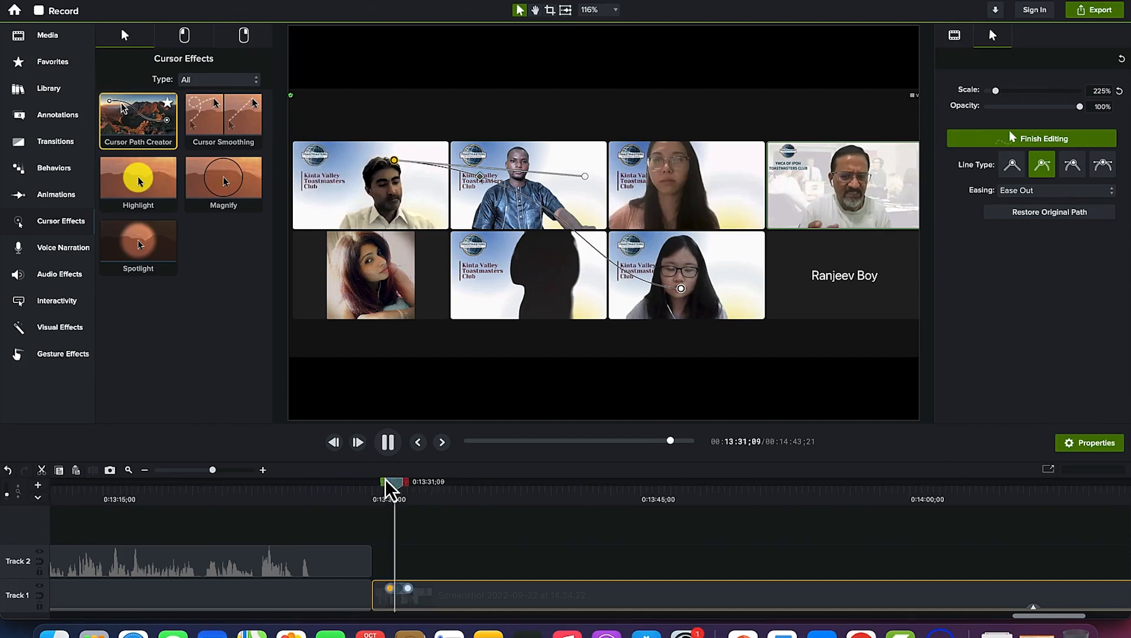
{"action": "key", "text": "space"}
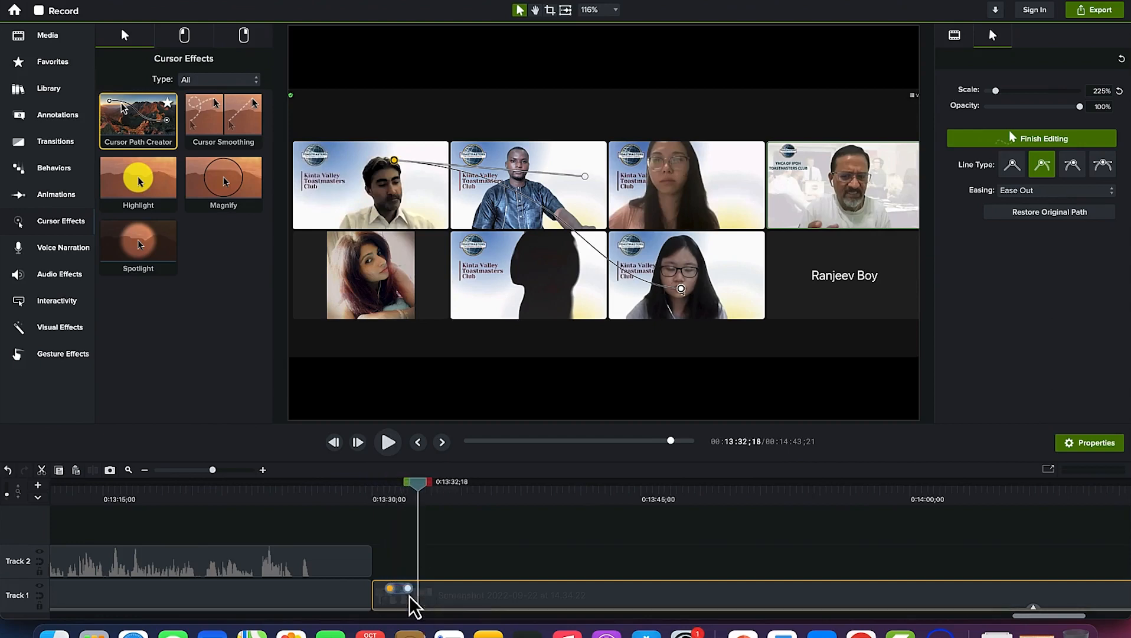
Step: Try a slower cursor movement by extending the path's end keyframe to about 0:13:35 on the timeline, and preview it
{"action": "left_click_drag", "start_coordinate": [409, 590], "coordinate": [460, 600]}
{"action": "left_click_drag", "start_coordinate": [458, 487], "coordinate": [384, 488]}
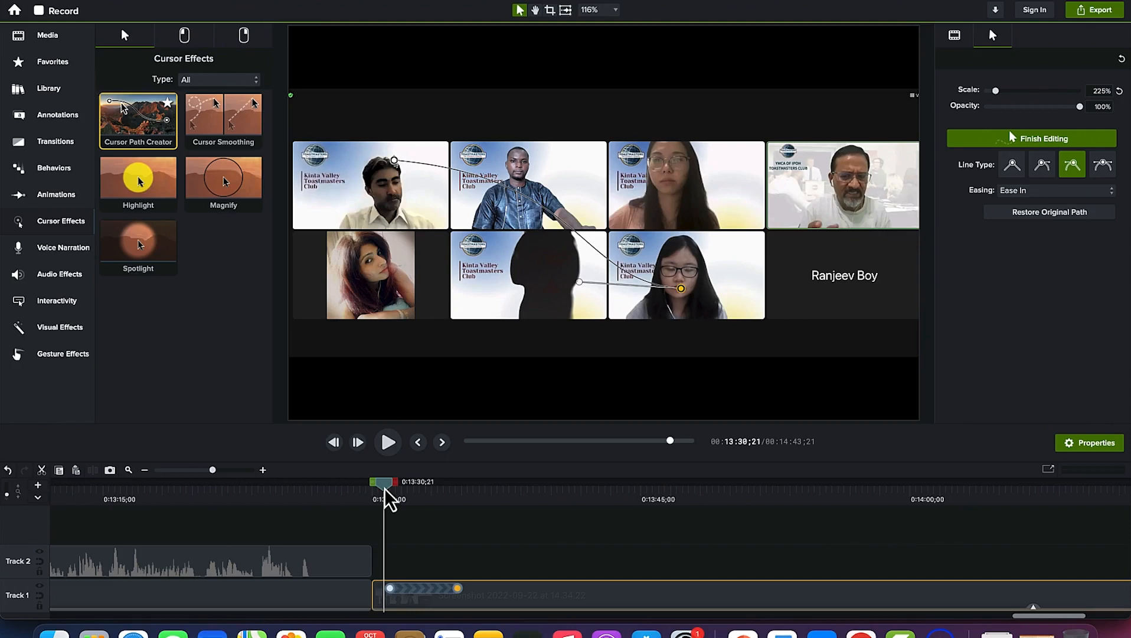
{"action": "key", "text": "space"}
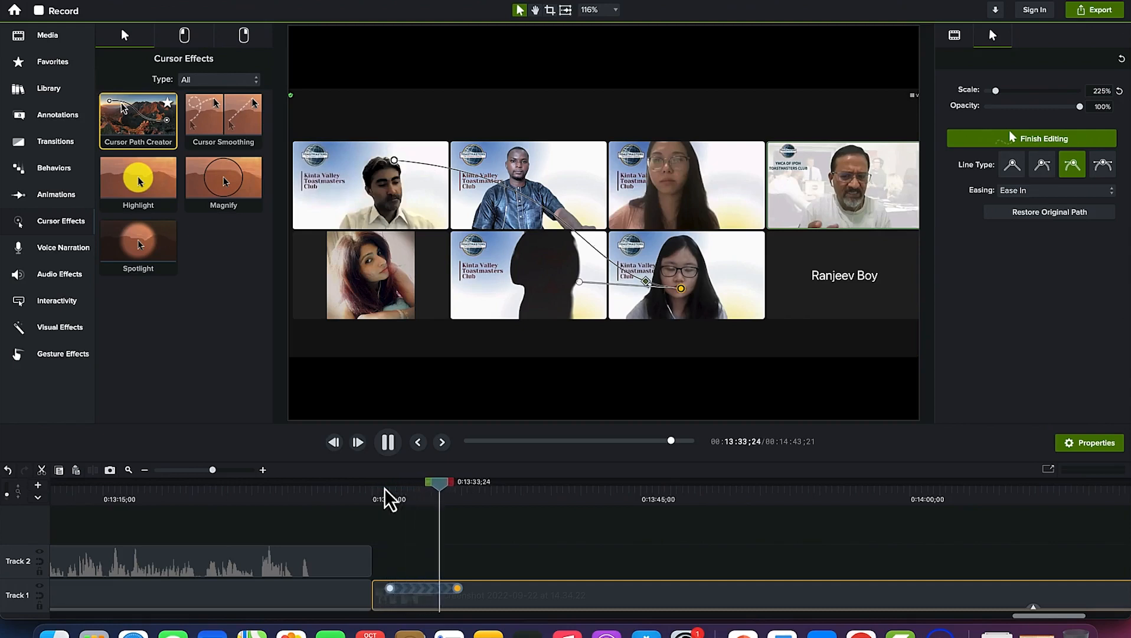
{"action": "key", "text": "space"}
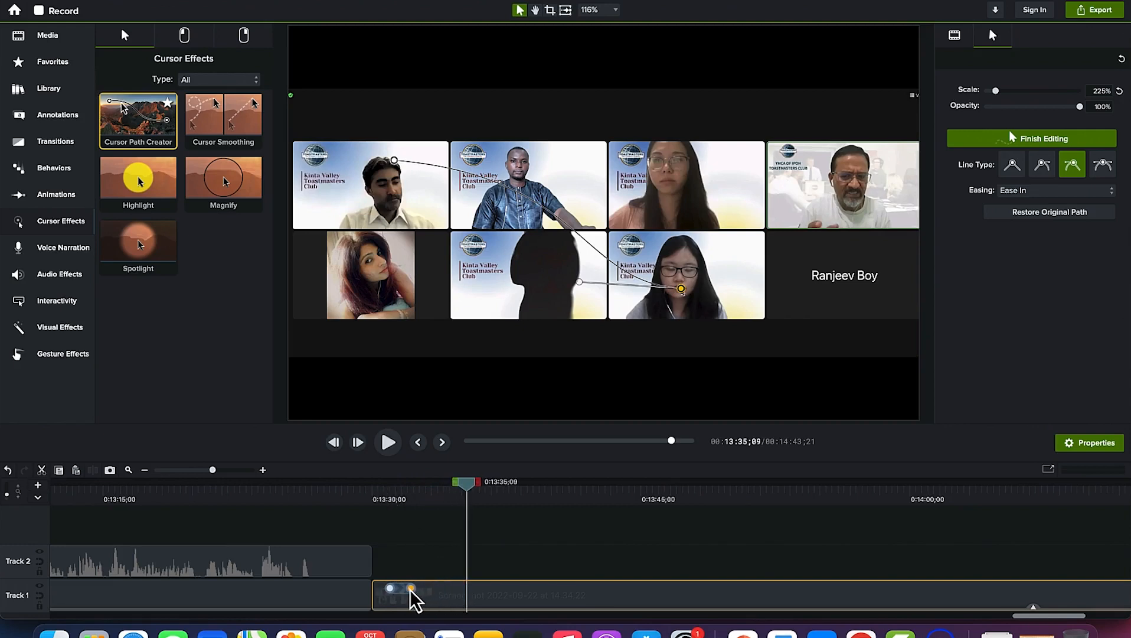
Step: Preview the faster cursor movement with the path's end keyframe close to its start keyframe
{"action": "left_click_drag", "start_coordinate": [469, 487], "coordinate": [384, 488]}
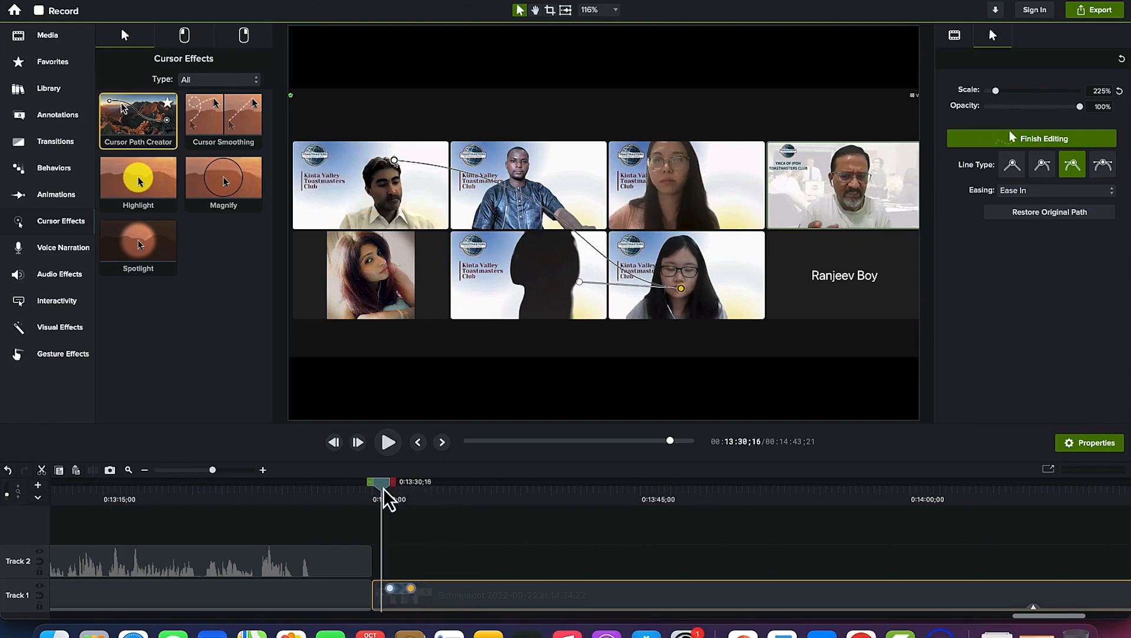
{"action": "key", "text": "space"}
{"action": "key", "text": "space"}
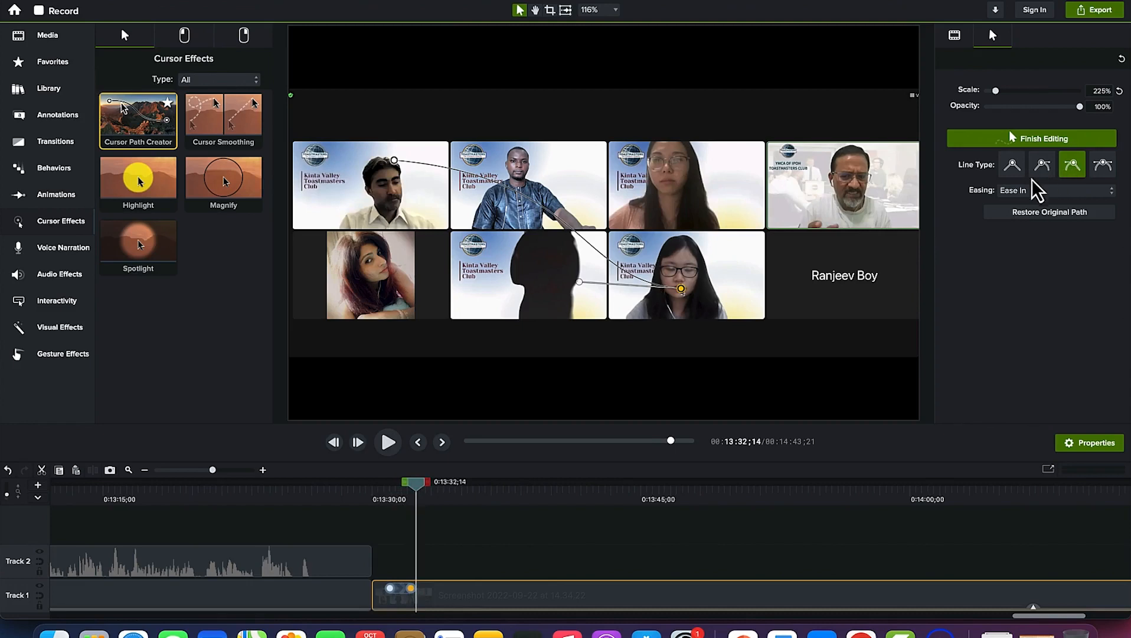
Step: Change the line type of the path's end point to straight and preview the cursor movement
{"action": "left_click", "coordinate": [1013, 167]}
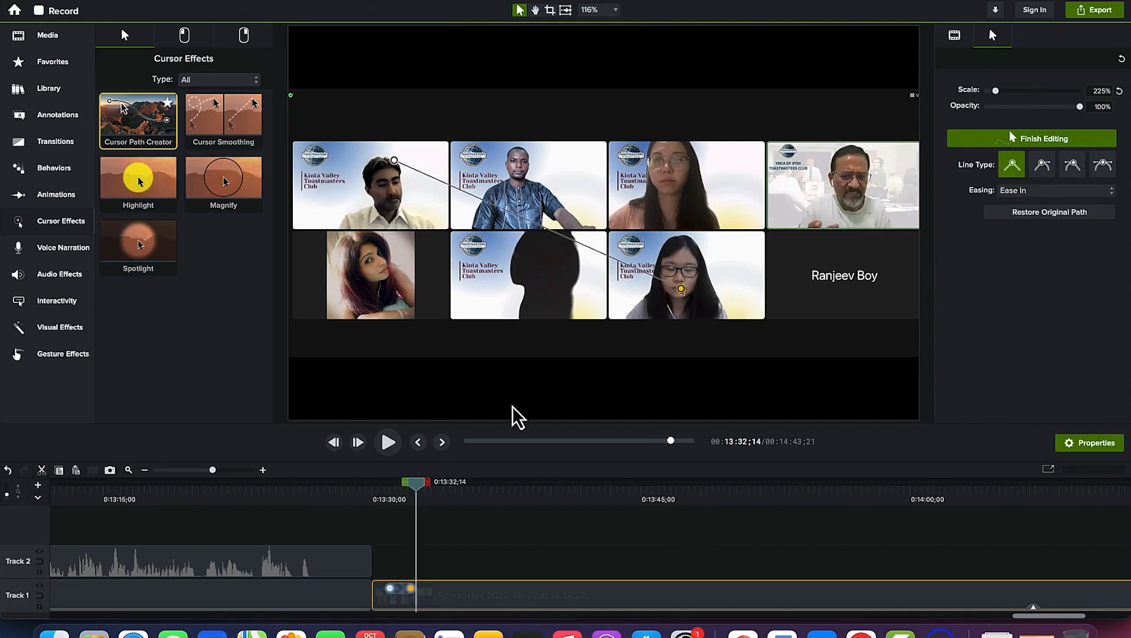
{"action": "left_click_drag", "start_coordinate": [417, 484], "coordinate": [384, 490]}
{"action": "key", "text": "space"}
{"action": "key", "text": "space"}
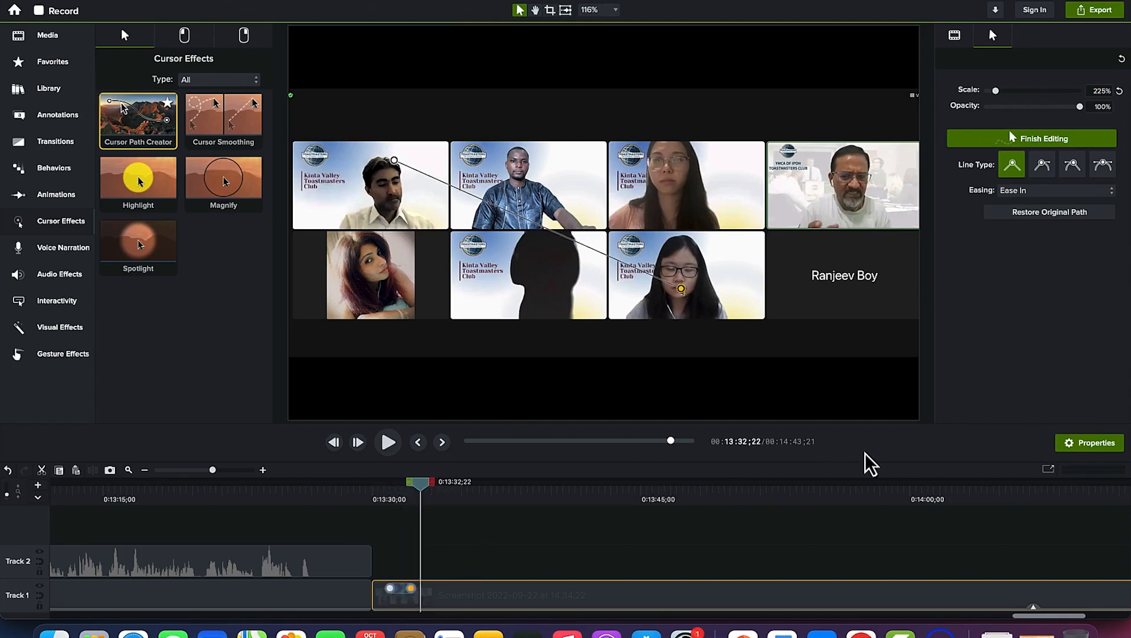
Step: Select both keyframes of the cursor path, choose Ease Both as their easing, and preview the movement
{"action": "left_click", "coordinate": [1079, 192]}
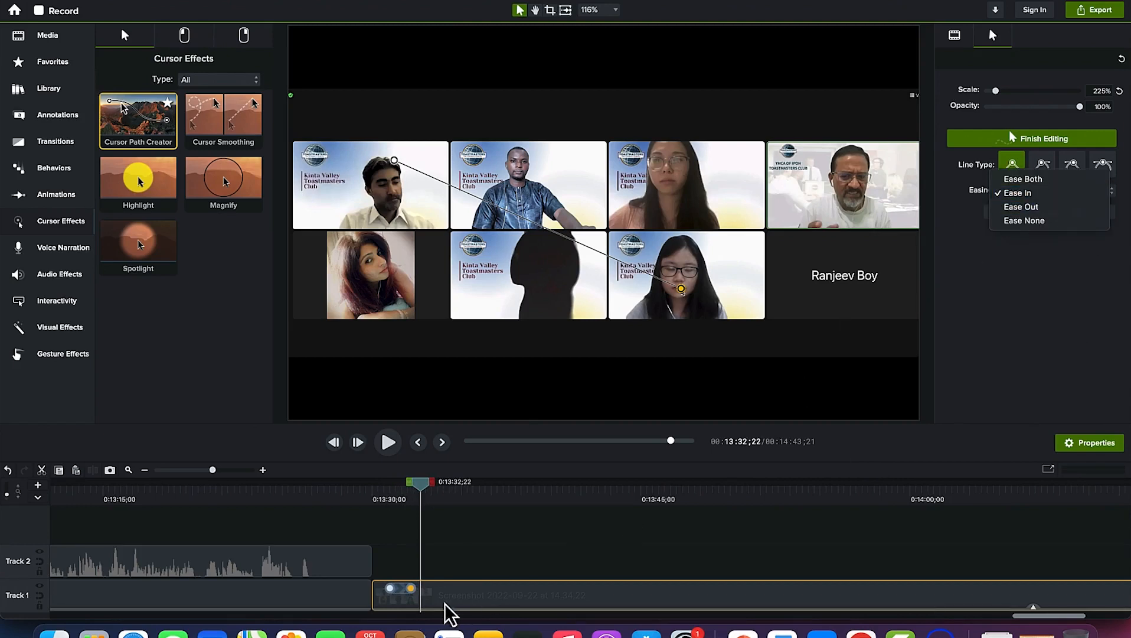
{"action": "left_click", "coordinate": [403, 598]}
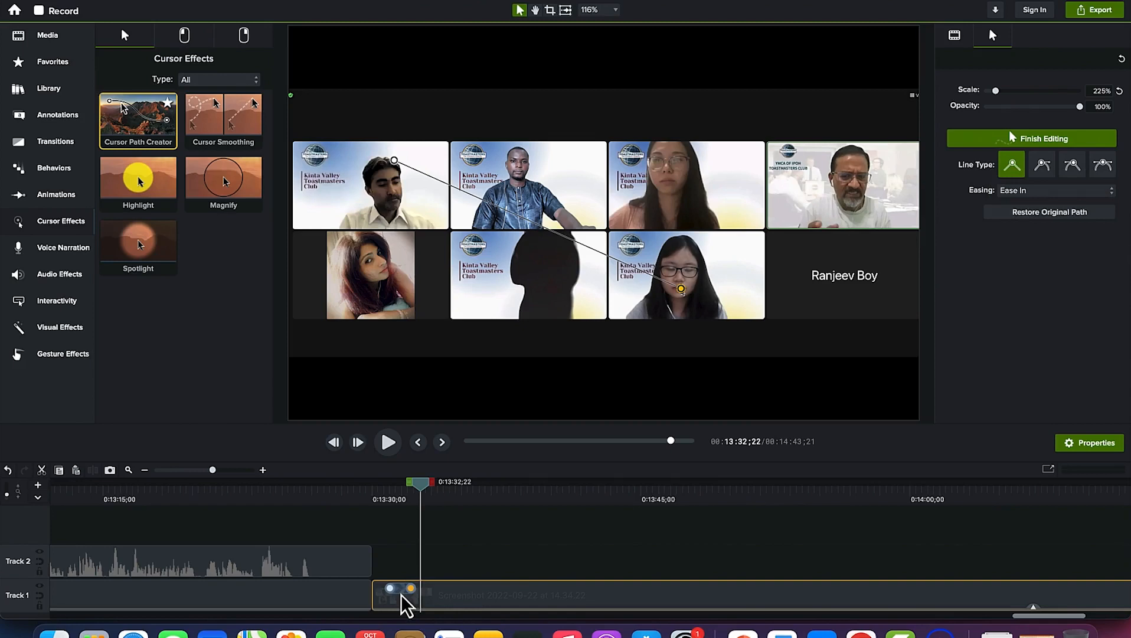
{"action": "left_click", "coordinate": [402, 594]}
{"action": "left_click", "coordinate": [1044, 191]}
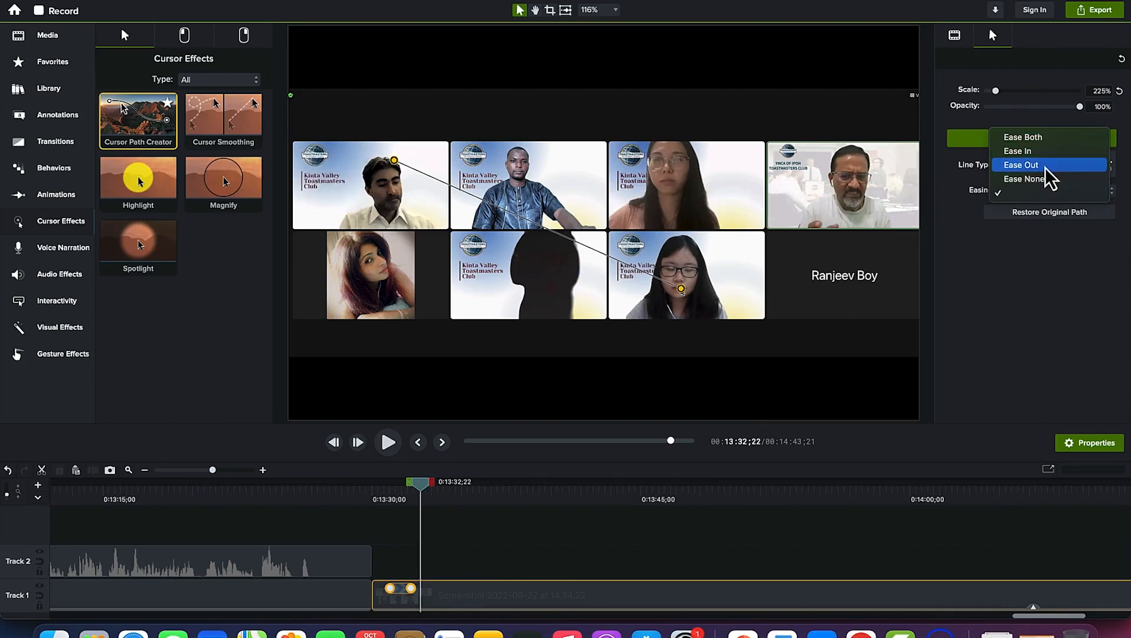
{"action": "left_click", "coordinate": [1049, 142]}
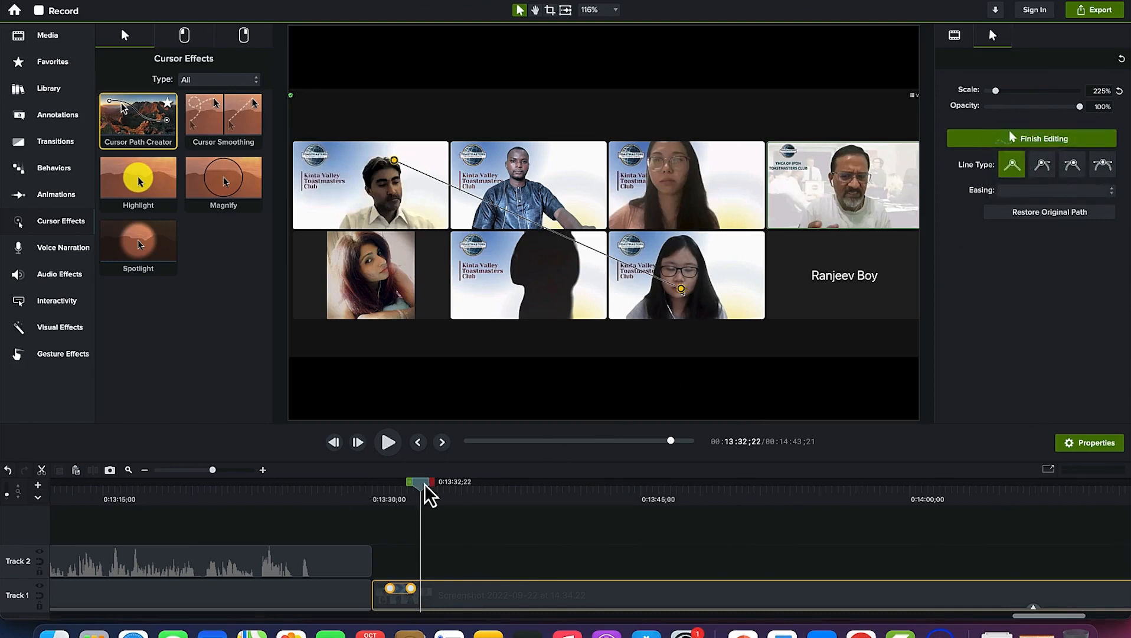
{"action": "left_click_drag", "start_coordinate": [424, 484], "coordinate": [389, 482]}
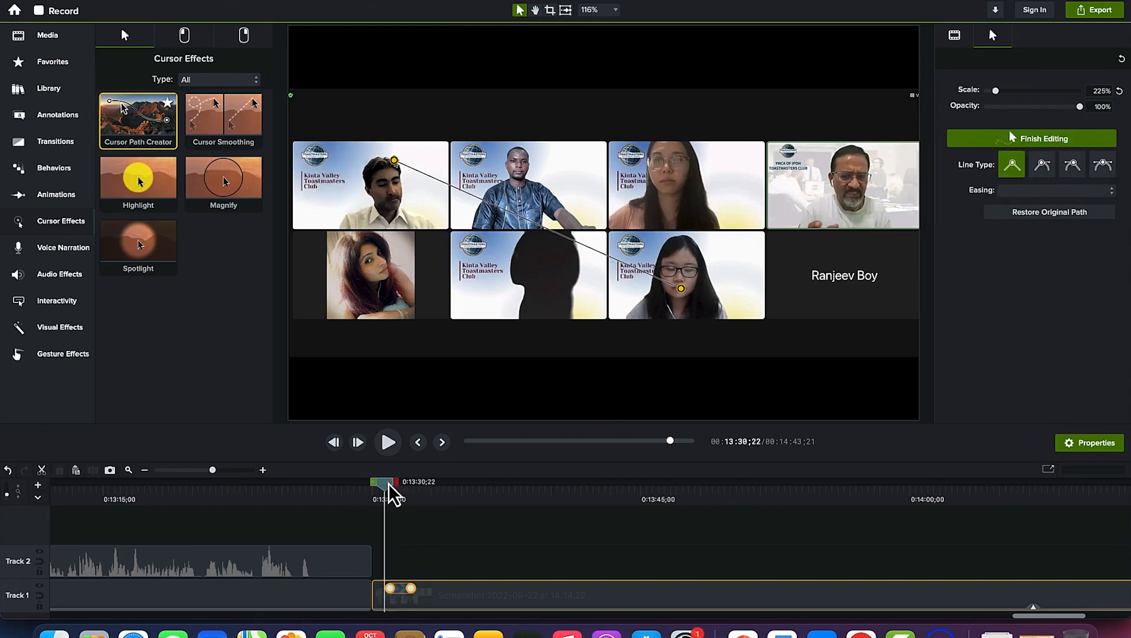
{"action": "key", "text": "space"}
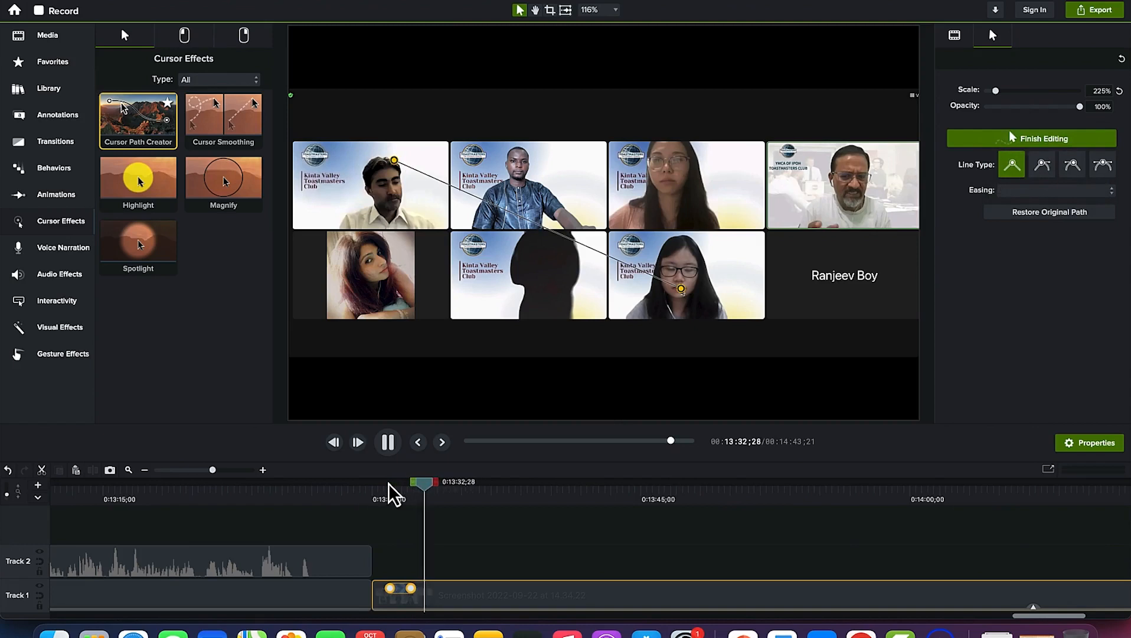
{"action": "key", "text": "space"}
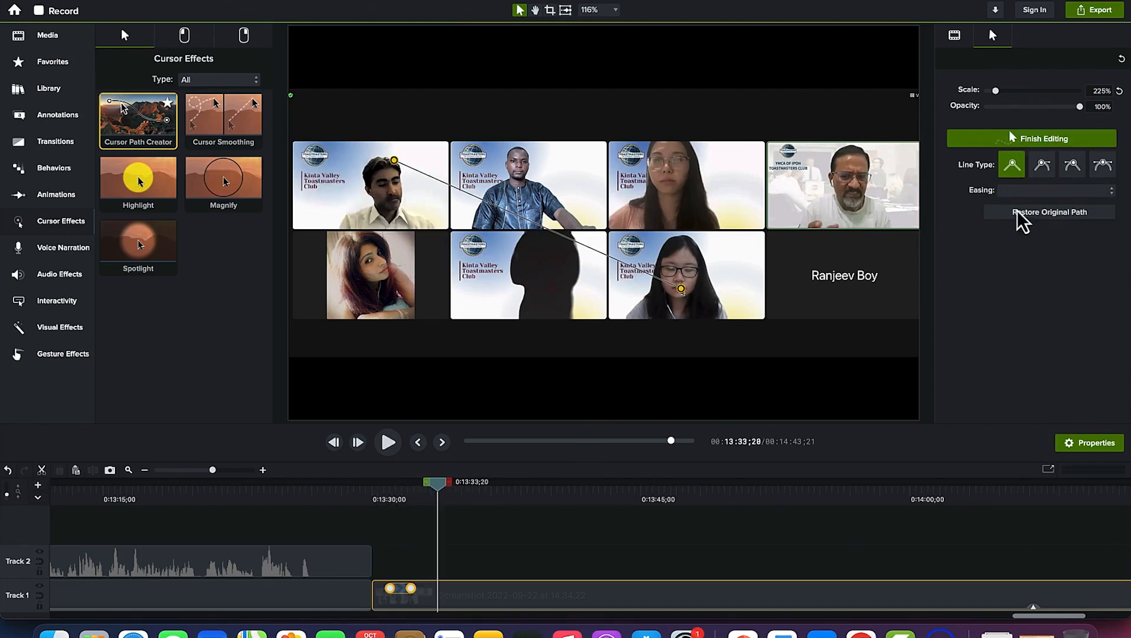
Step: Change both path points to the line type curved on both sides and bend the path slightly with the end point's handle
{"action": "left_click", "coordinate": [1104, 172]}
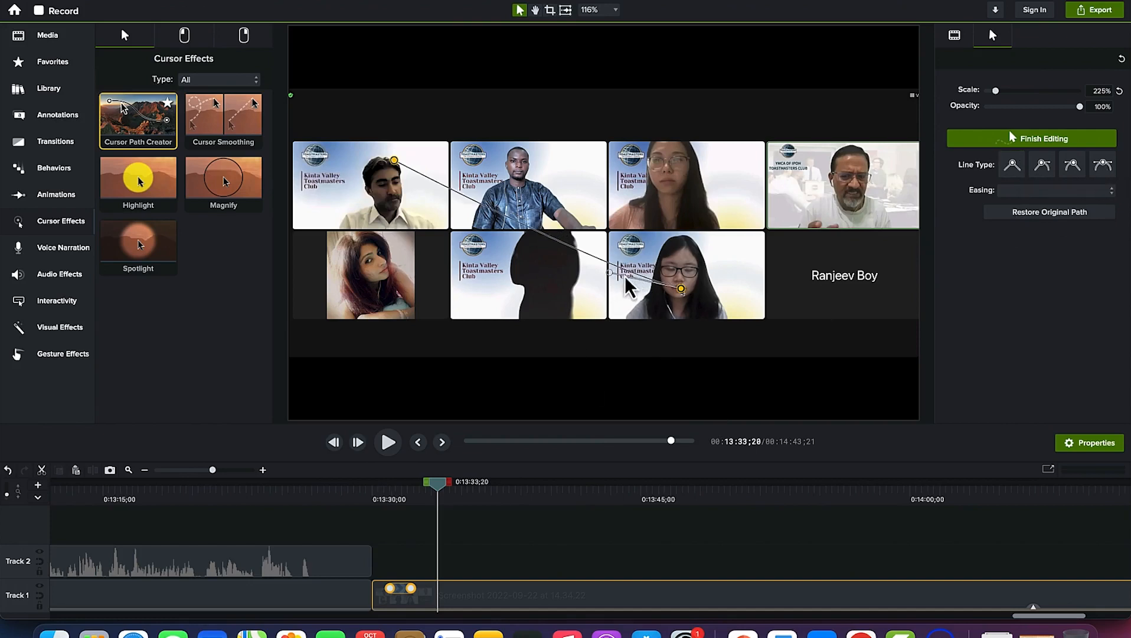
{"action": "mouse_move", "coordinate": [611, 273]}
{"action": "left_mouse_down"}
{"action": "mouse_move", "coordinate": [542, 295]}
{"action": "mouse_move", "coordinate": [611, 248]}
{"action": "mouse_move", "coordinate": [596, 287]}
{"action": "left_mouse_up"}
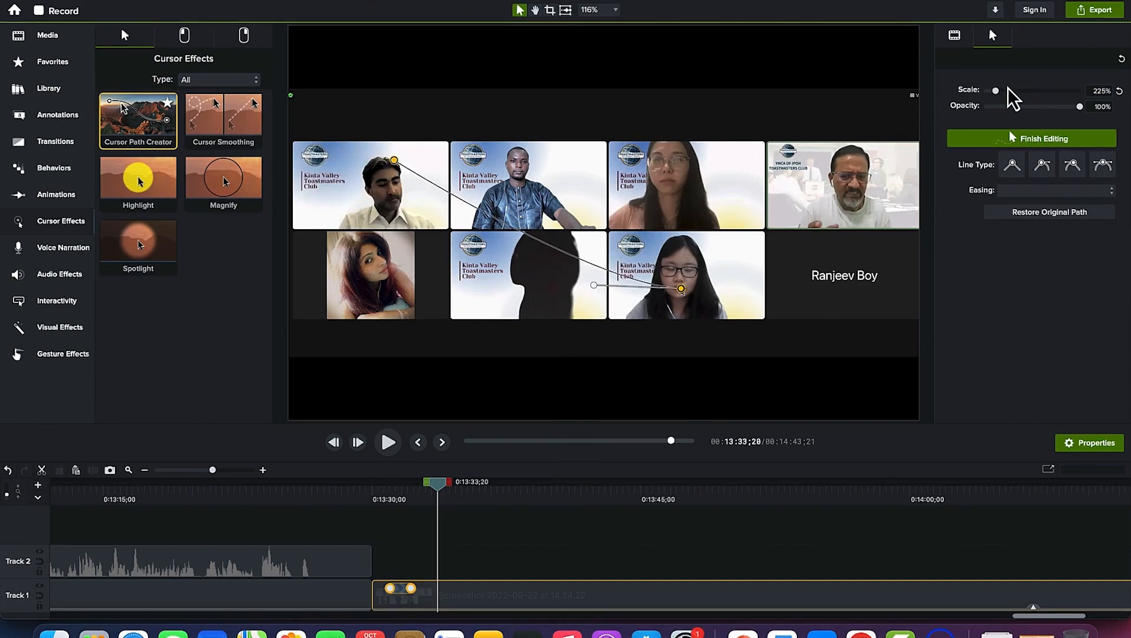
Step: Enlarge the cursor to a scale of 914% and preview its movement along the path from 0:13:30;20
{"action": "left_click_drag", "start_coordinate": [998, 91], "coordinate": [1034, 115]}
{"action": "left_click_drag", "start_coordinate": [443, 481], "coordinate": [389, 487]}
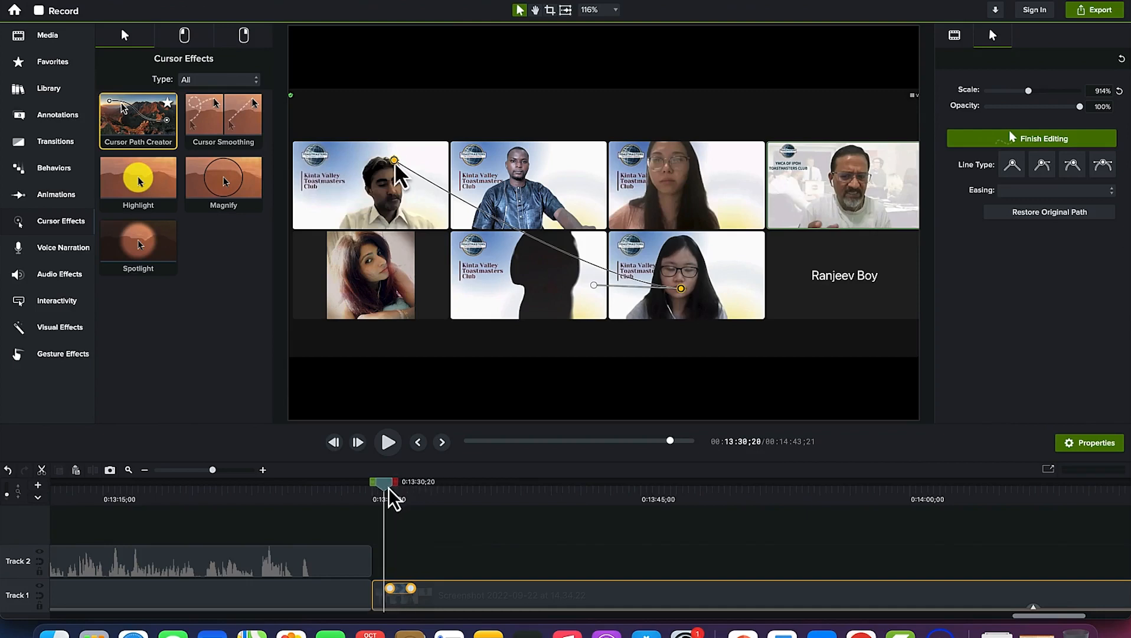
{"action": "key", "text": "space"}
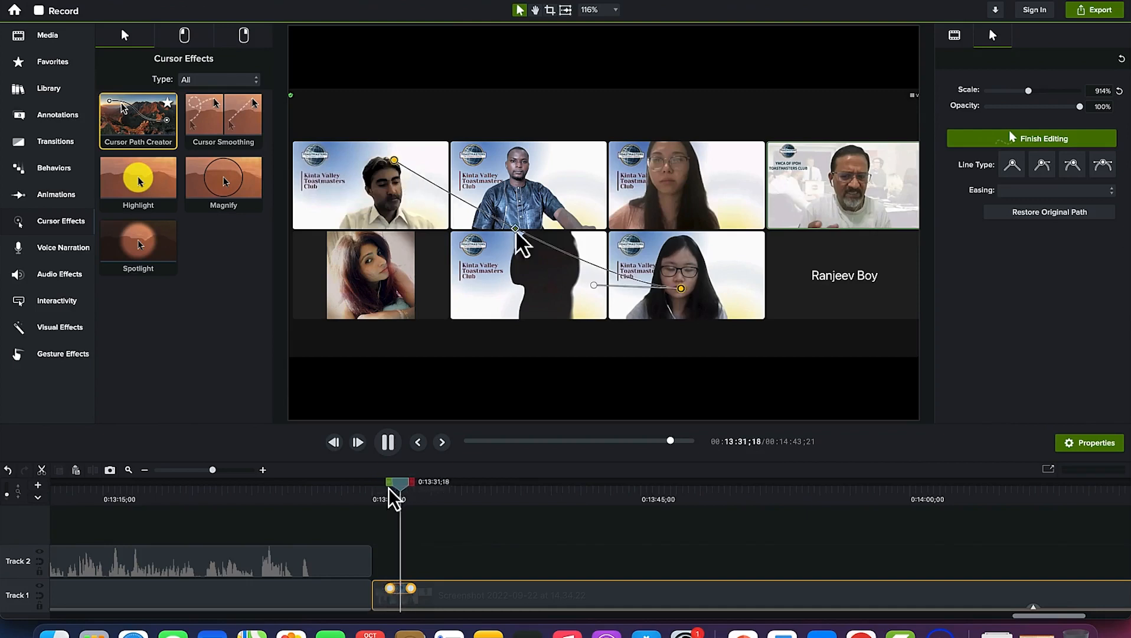
{"action": "key", "text": "space"}
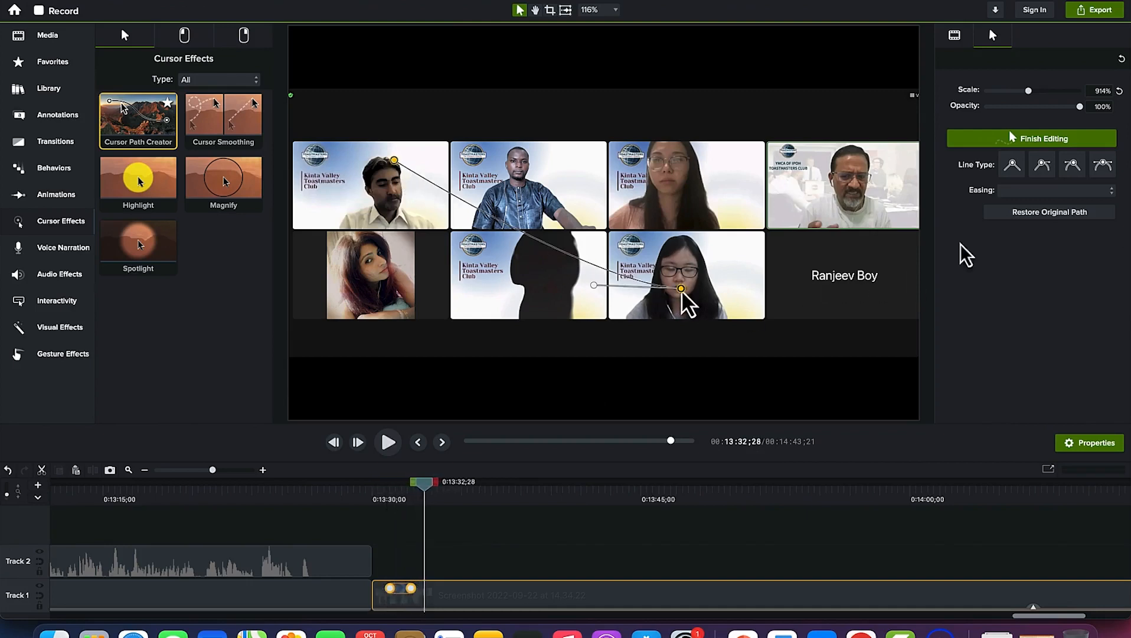
Step: Set the cursor's opacity to 100% and restore the original cursor path
{"action": "mouse_move", "coordinate": [1081, 108]}
{"action": "left_mouse_down"}
{"action": "mouse_move", "coordinate": [997, 110]}
{"action": "mouse_move", "coordinate": [1082, 93]}
{"action": "left_mouse_up"}
{"action": "left_click", "coordinate": [1051, 213]}
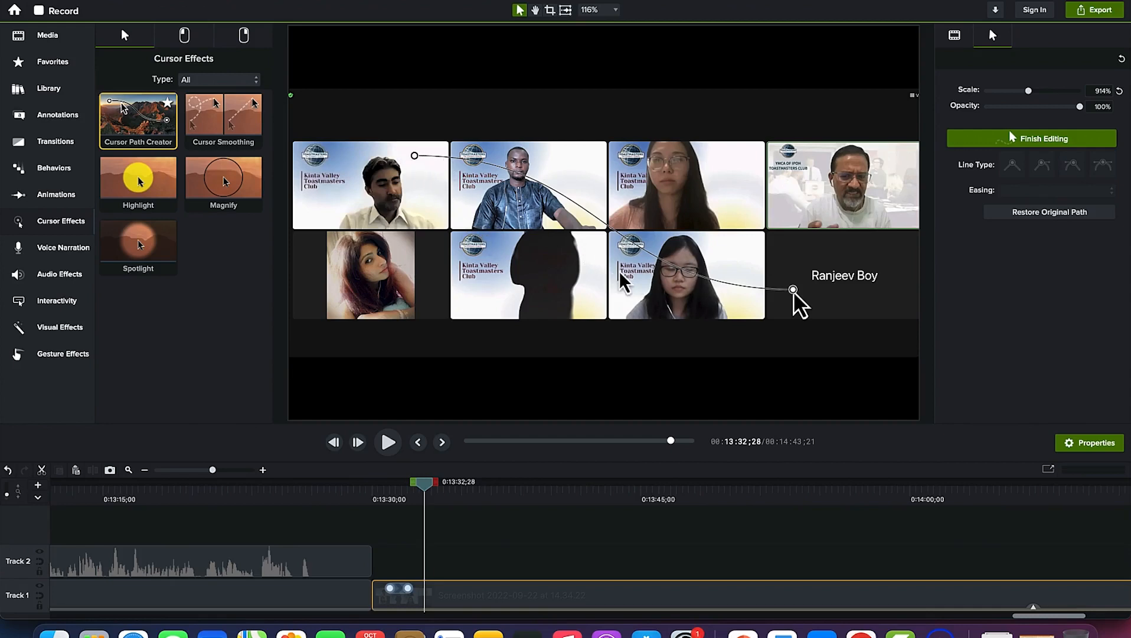
Step: Look through the available left-click and right-click effects, and return to the general cursor effects
{"action": "left_click", "coordinate": [186, 38]}
{"action": "left_click", "coordinate": [239, 35]}
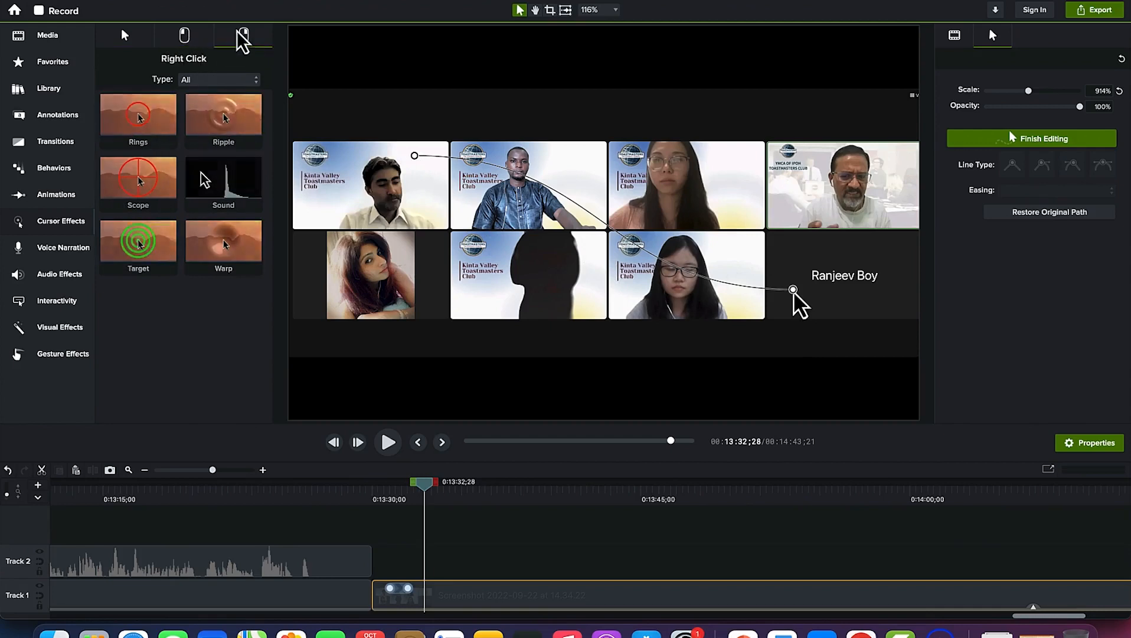
{"action": "left_click", "coordinate": [124, 34]}
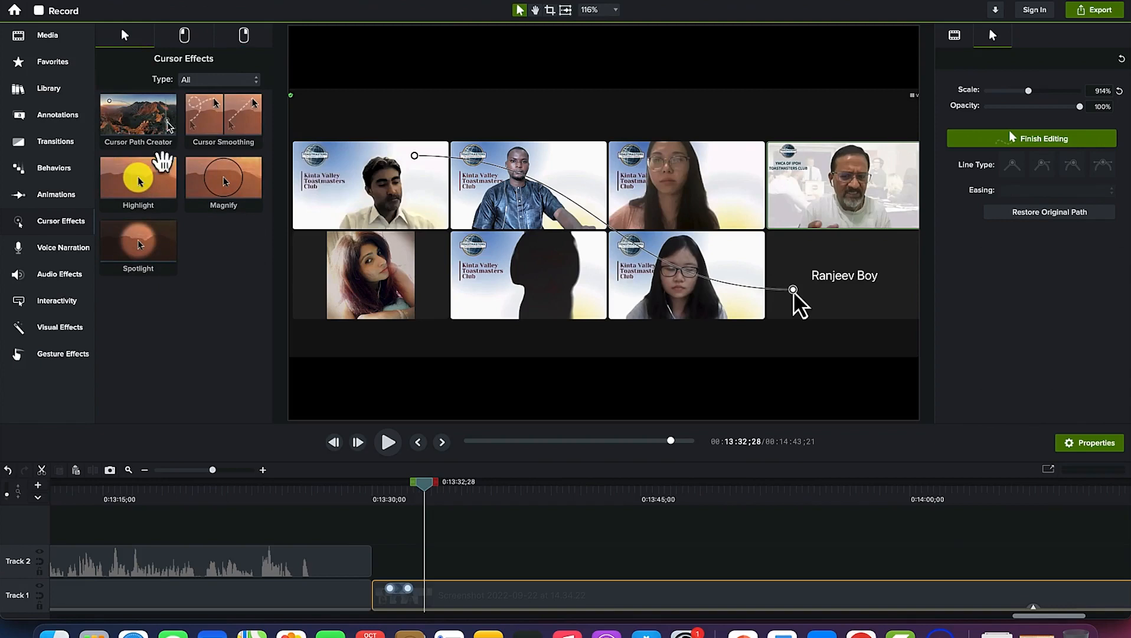